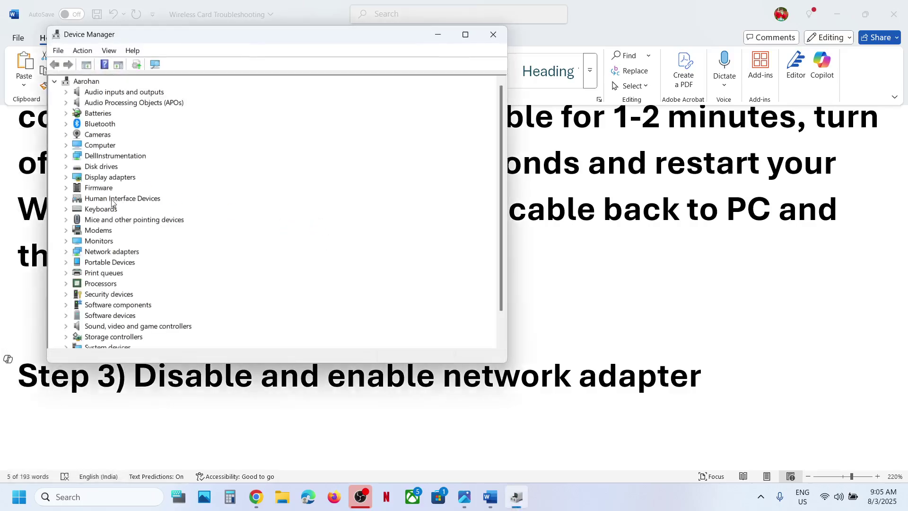
Disable the Intel(R) Wi-Fi 6 AX201 160MHz network adapter and accept the confirmation, consulting the reference picture of the MediaTek adapter beforehand
left_click(66, 255)
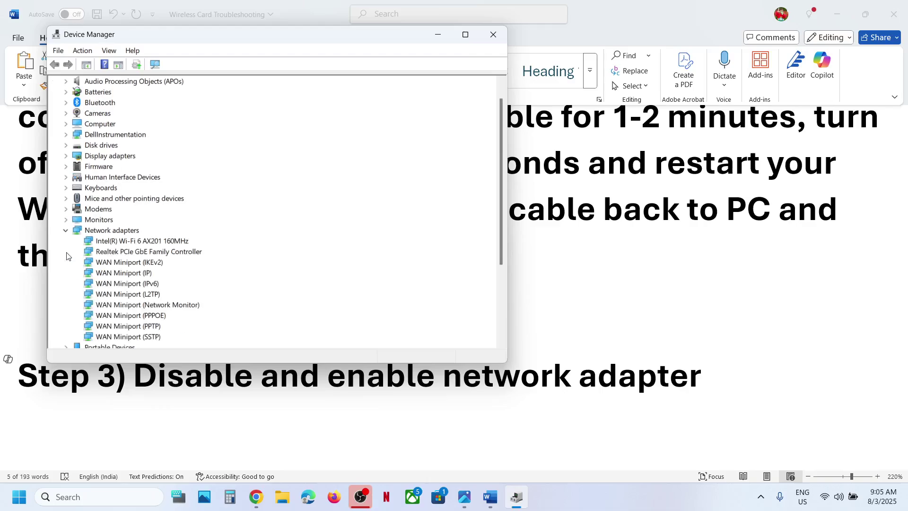
left_click(156, 242)
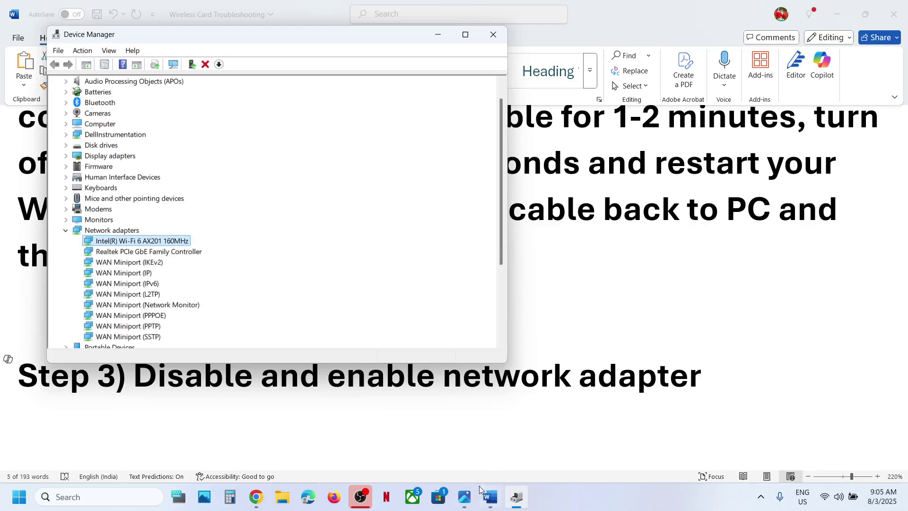
left_click(467, 500)
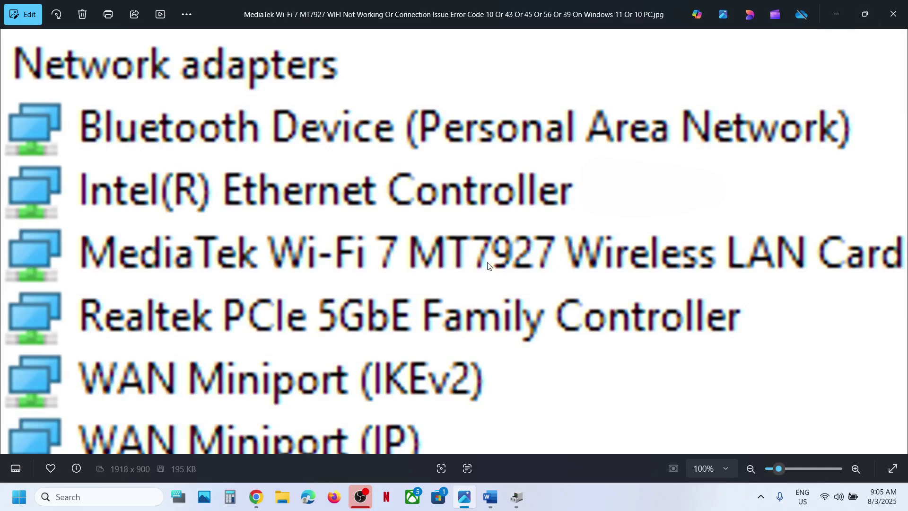
left_click(832, 11)
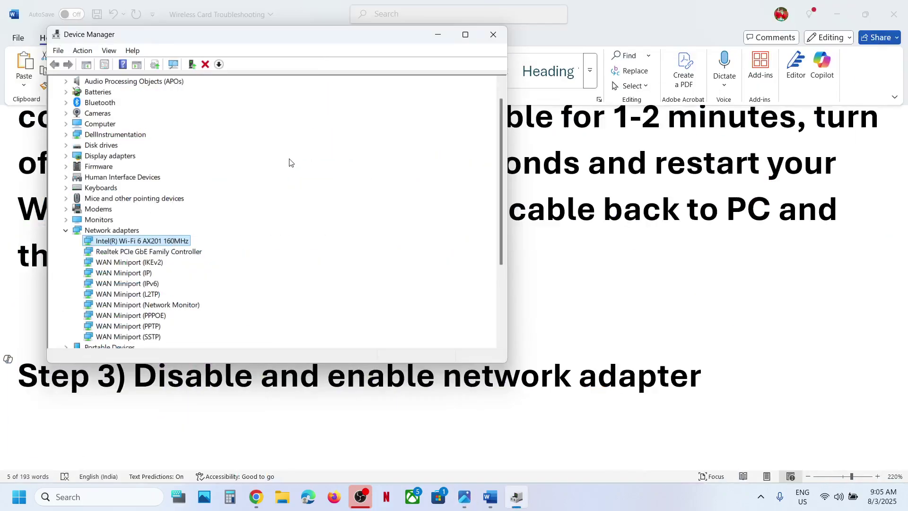
right_click(143, 243)
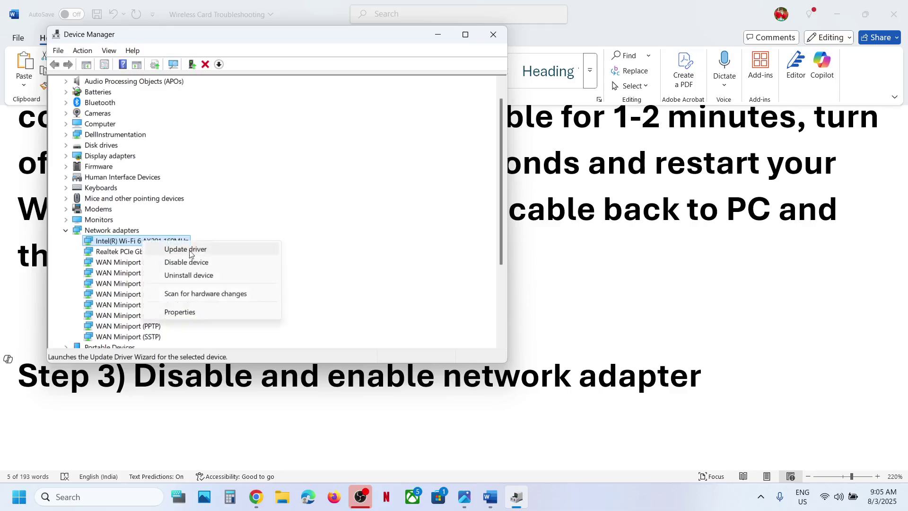
left_click(203, 264)
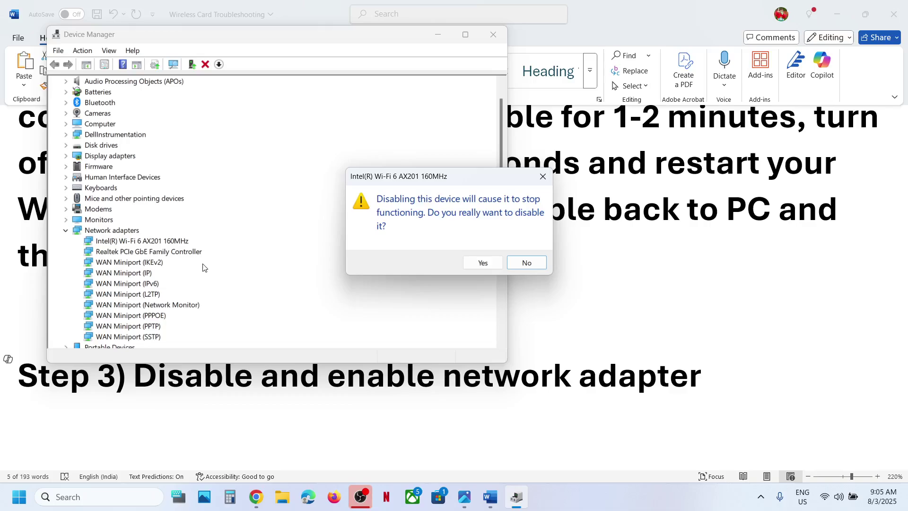
left_click(483, 263)
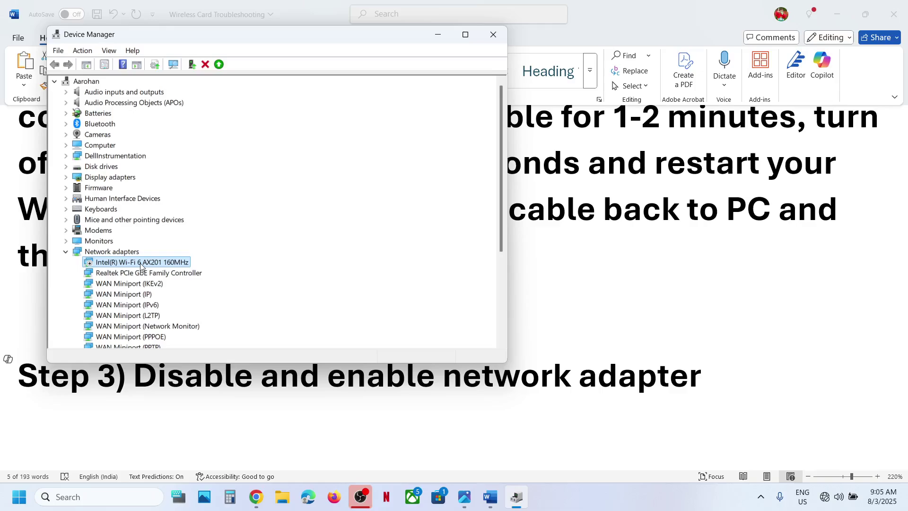
Enable the Intel(R) Wi-Fi 6 AX201 160MHz adapter again and minimize Device Manager
right_click(139, 263)
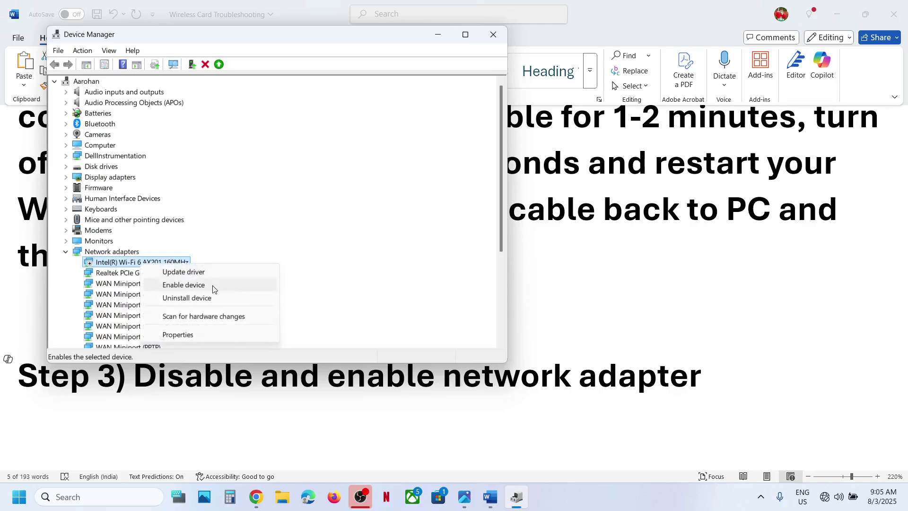
left_click(213, 286)
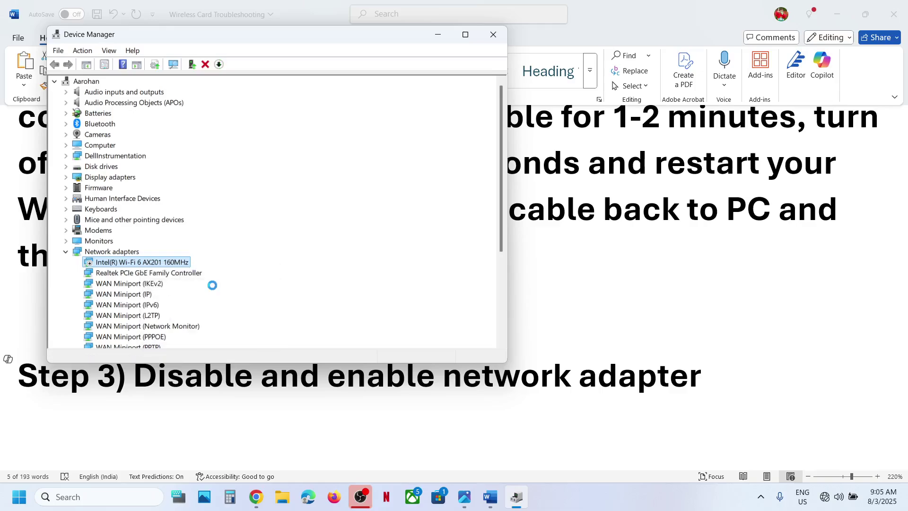
left_click(437, 35)
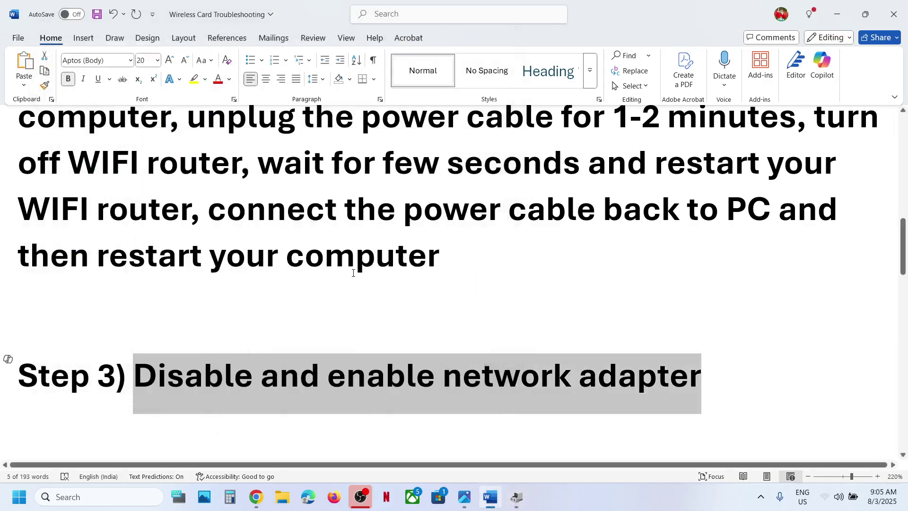
Read Step 4 of the troubleshooting document and highlight the service name WLAN AutoConfig
scroll(353, 273, "down", 3)
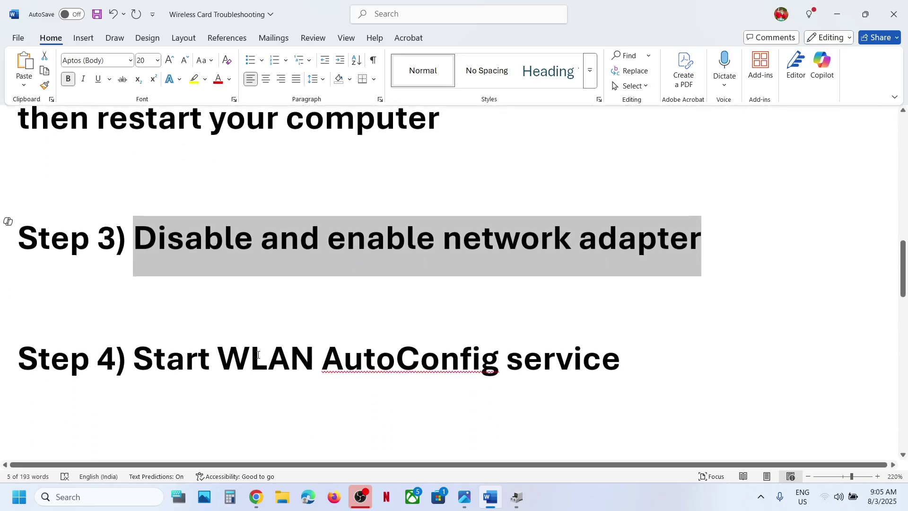
left_click(258, 354)
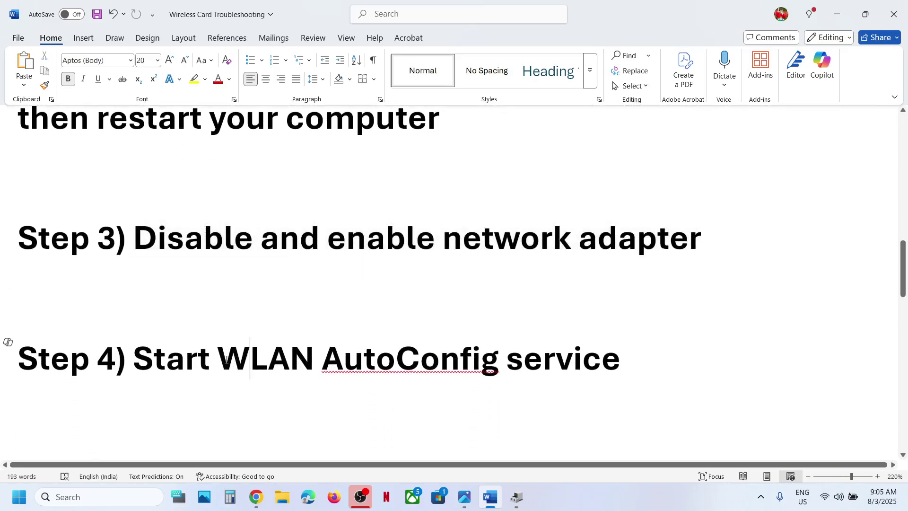
left_click_drag(227, 359, 503, 362)
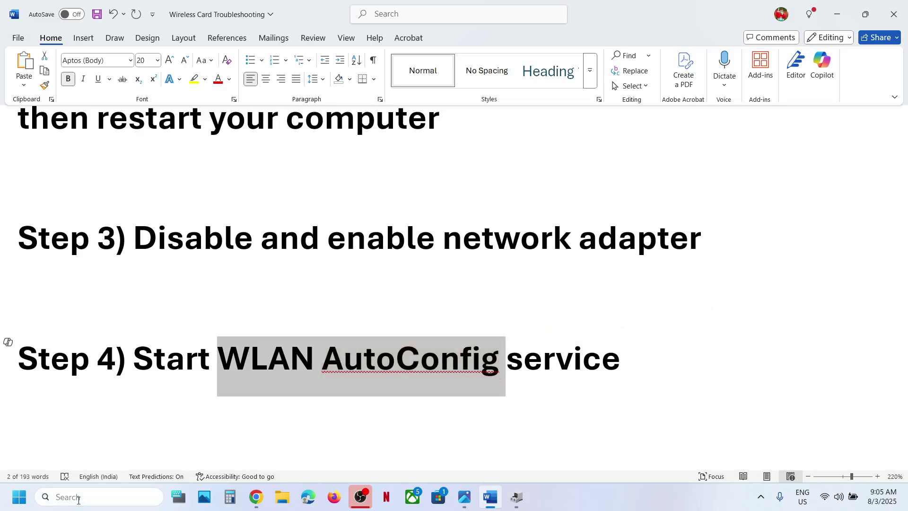
Search Windows for "services", open the Services console and select the WLAN AutoConfig service
left_click(78, 497)
type("services")
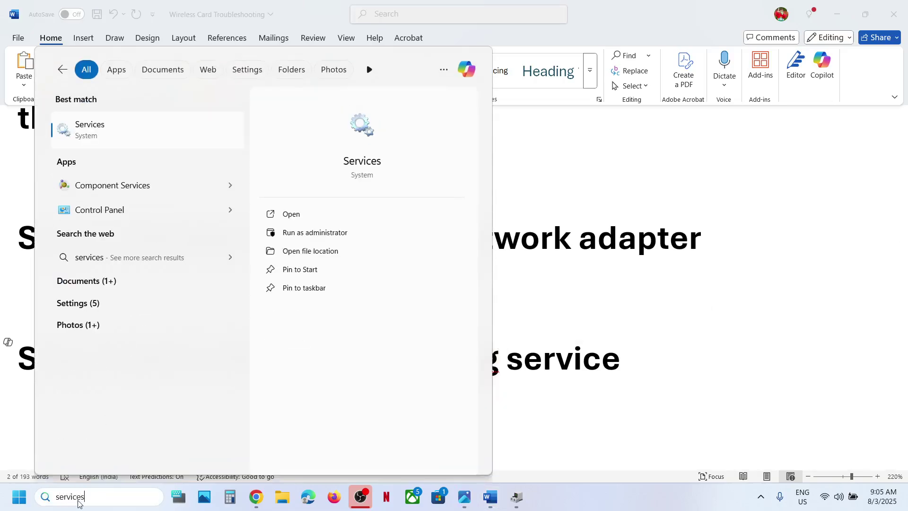
key("Return")
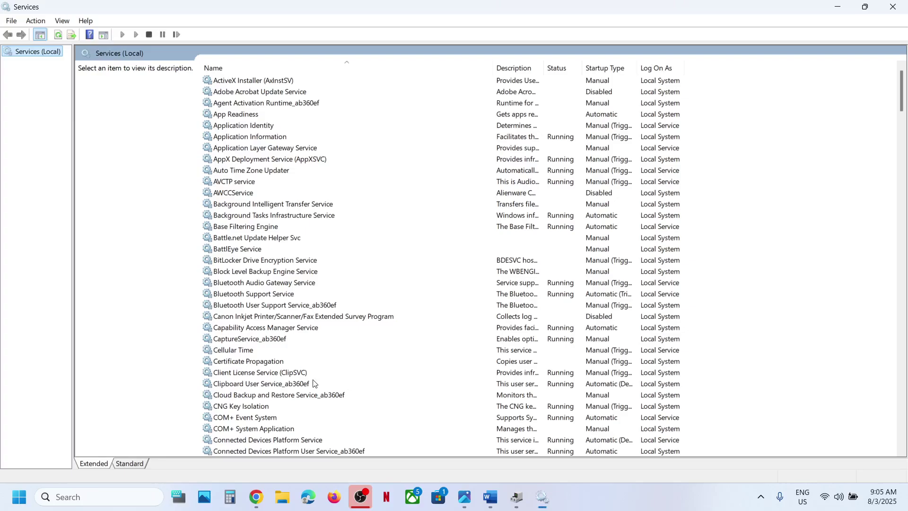
left_click(314, 384)
type("wlan")
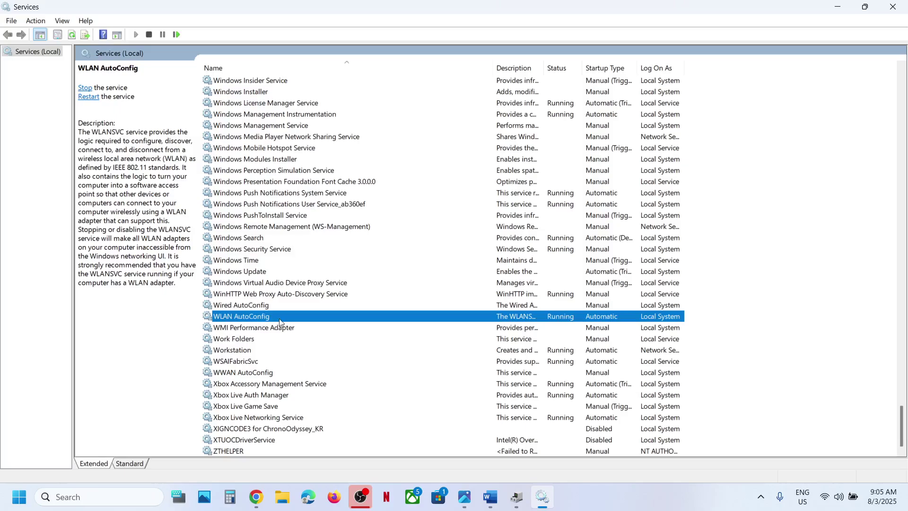
Set the WLAN AutoConfig service's startup type to Automatic, apply it and close its properties
double_click(279, 322)
left_click(442, 242)
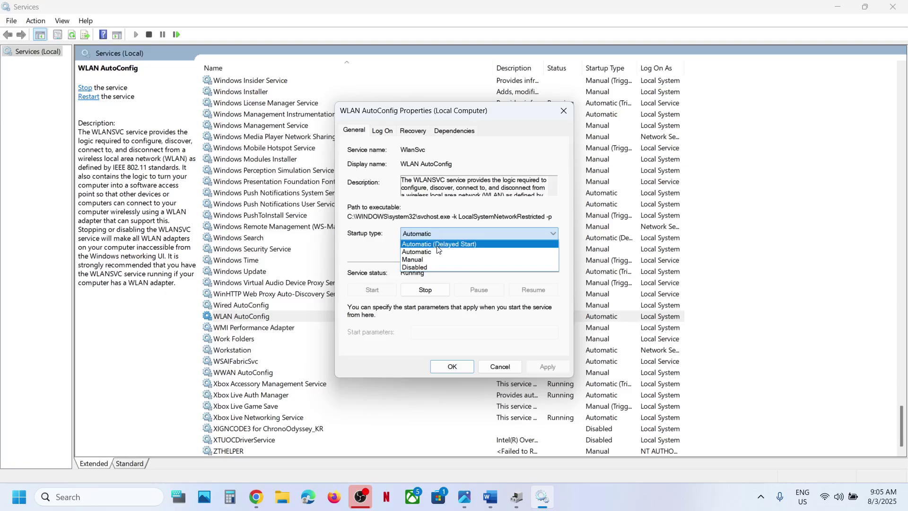
left_click(425, 249)
left_click(547, 367)
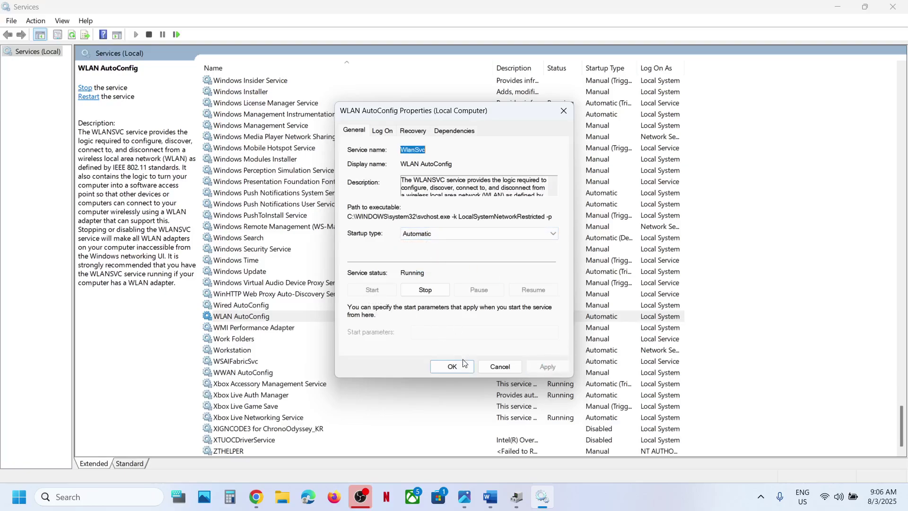
left_click(452, 366)
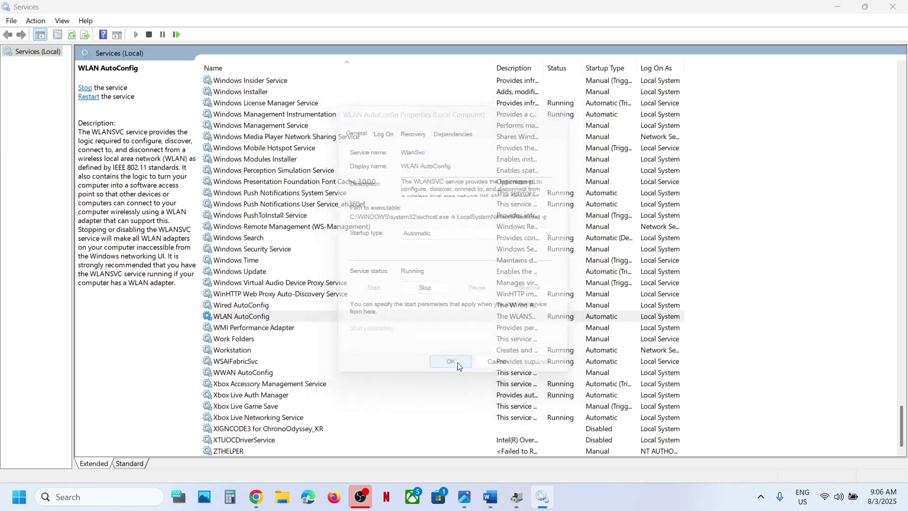
Restart the WLAN AutoConfig service, and close the Services console after checking the Wi-Fi status
right_click(268, 318)
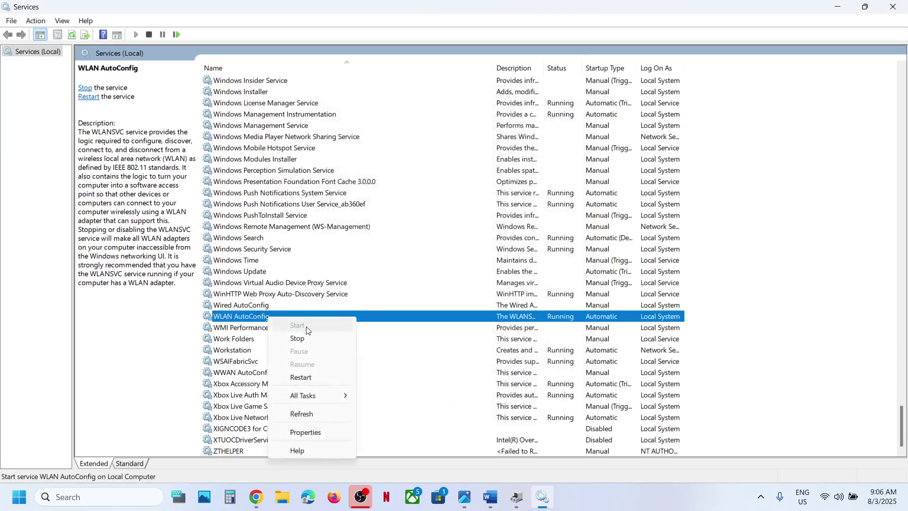
left_click(312, 382)
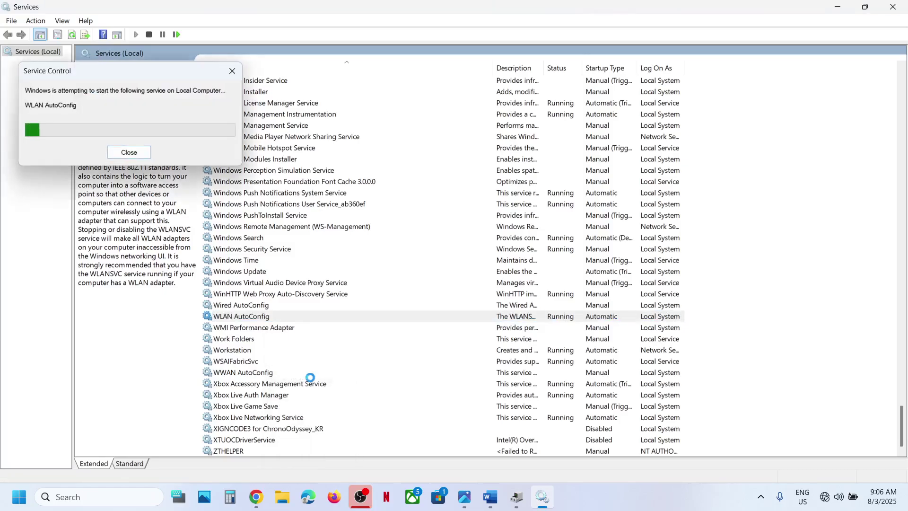
left_click(825, 496)
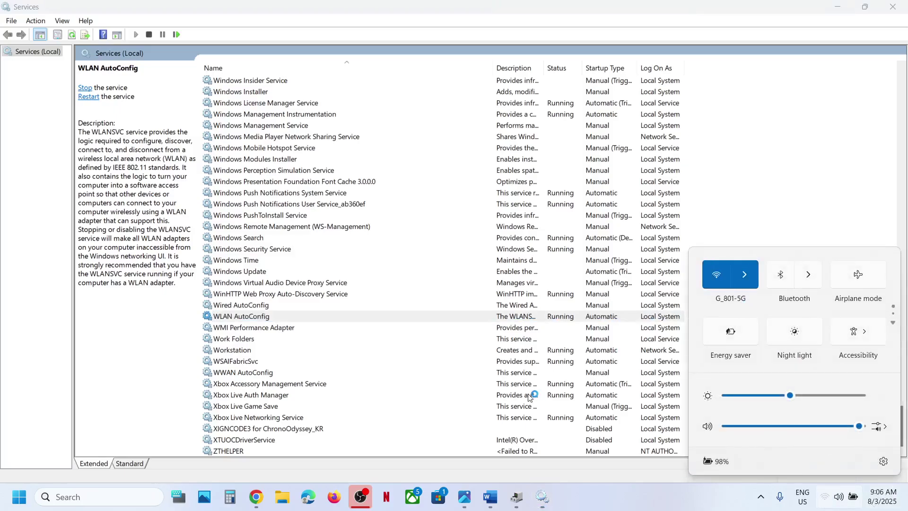
left_click(529, 395)
left_click(893, 6)
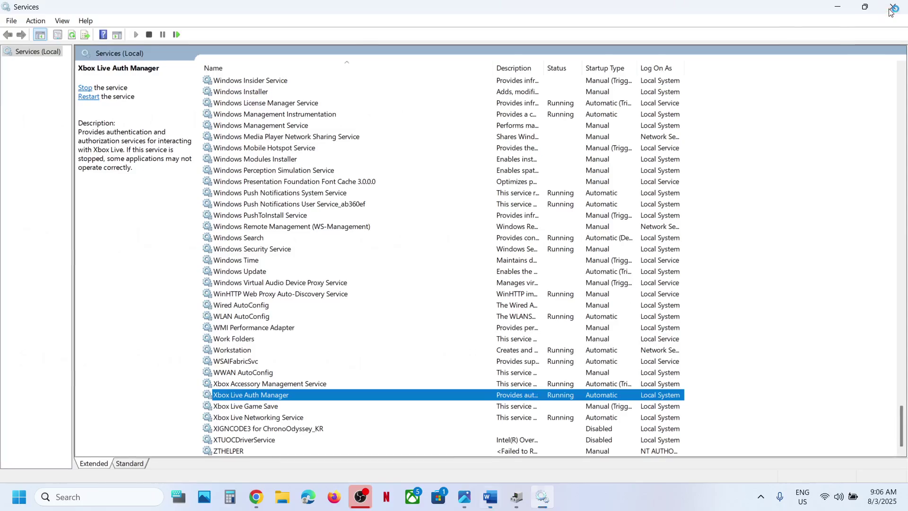
Review Step 5 of the troubleshooting document, highlighting the network reset instruction and the reminder about having the WIFI password
scroll(288, 354, "down", 1)
scroll(287, 354, "down", 1)
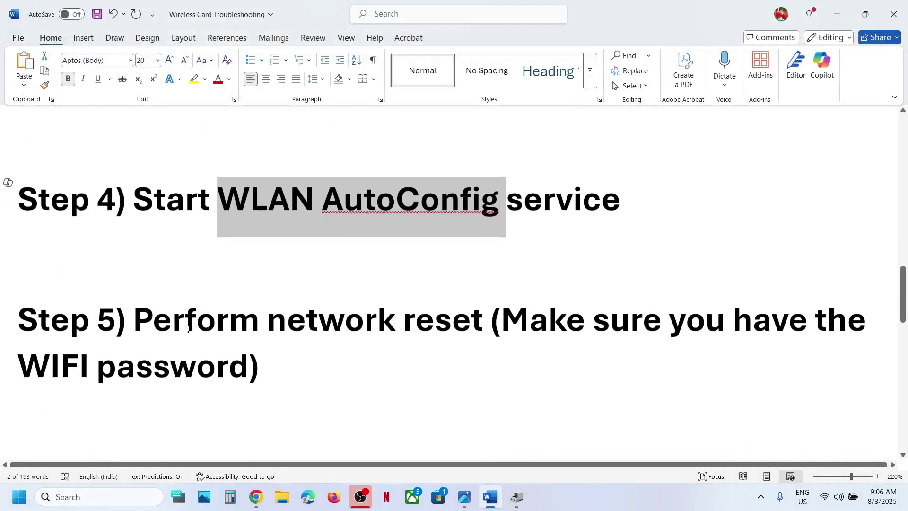
left_click_drag(137, 326, 437, 324)
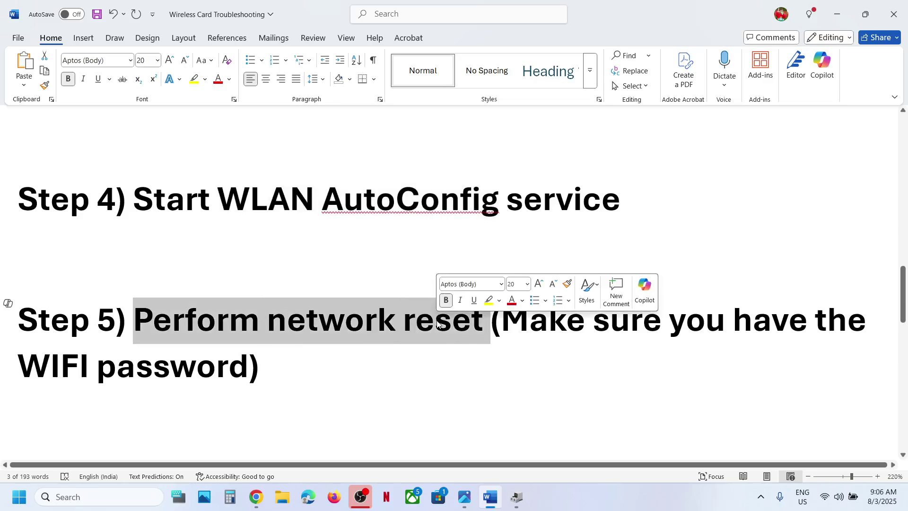
left_click_drag(506, 320, 247, 377)
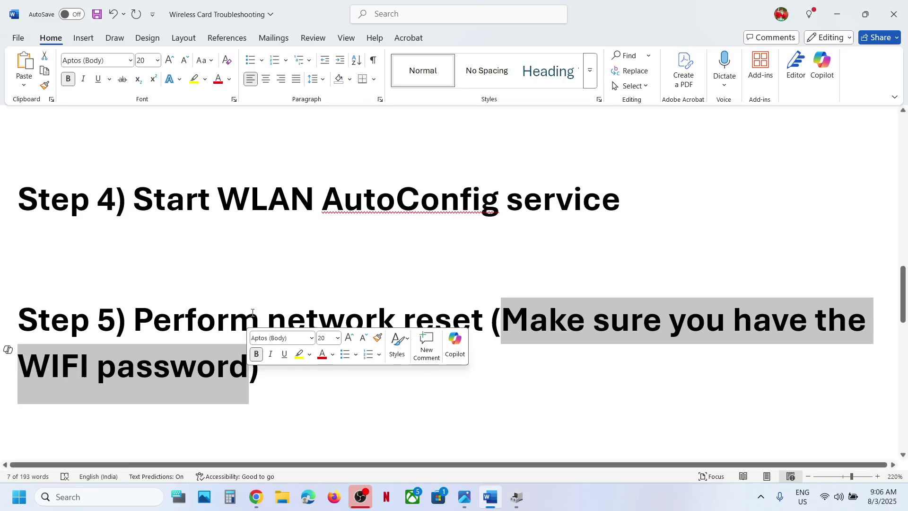
left_click_drag(274, 313, 469, 311)
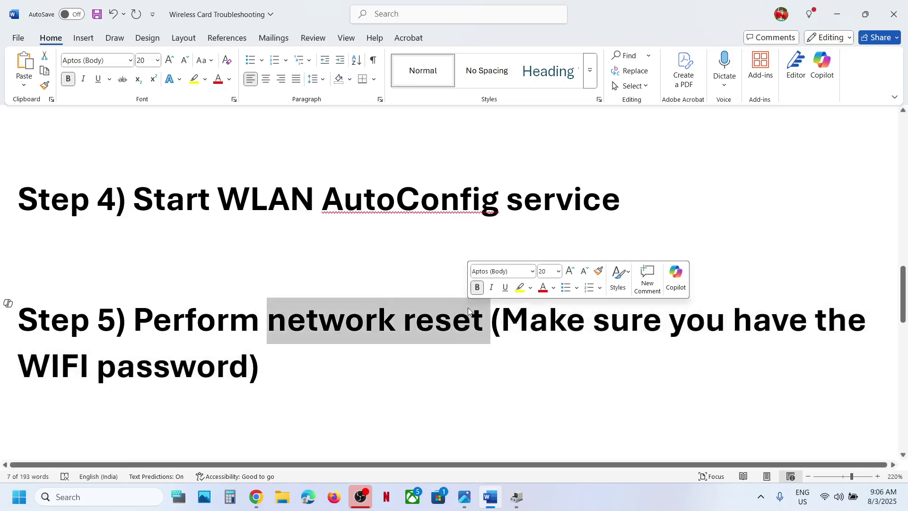
left_click(827, 500)
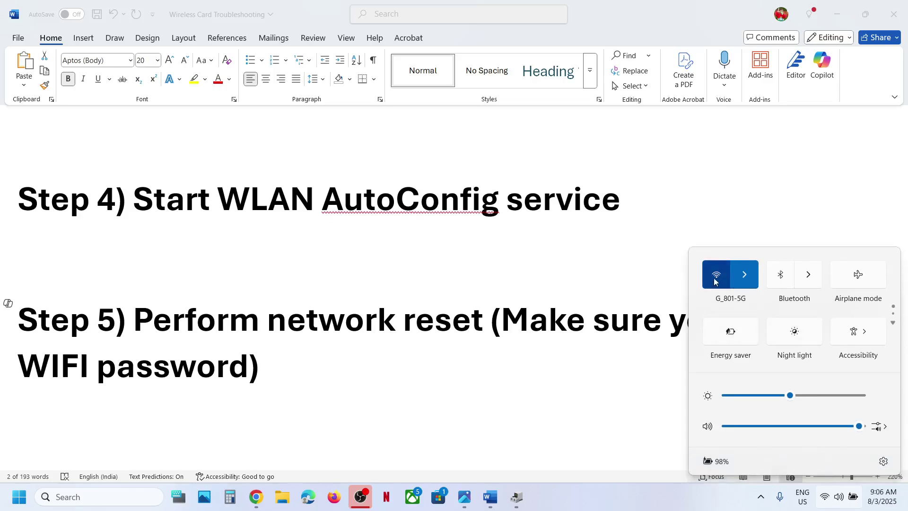
left_click(399, 344)
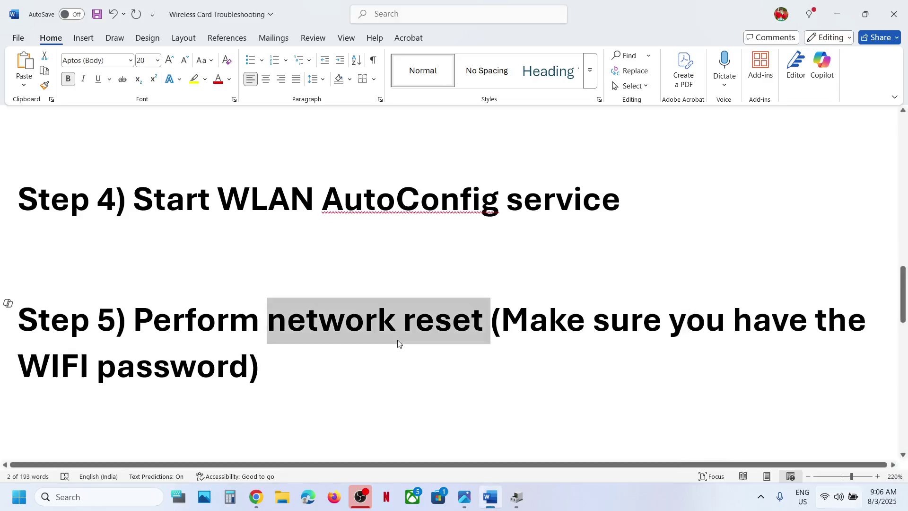
double_click(514, 313)
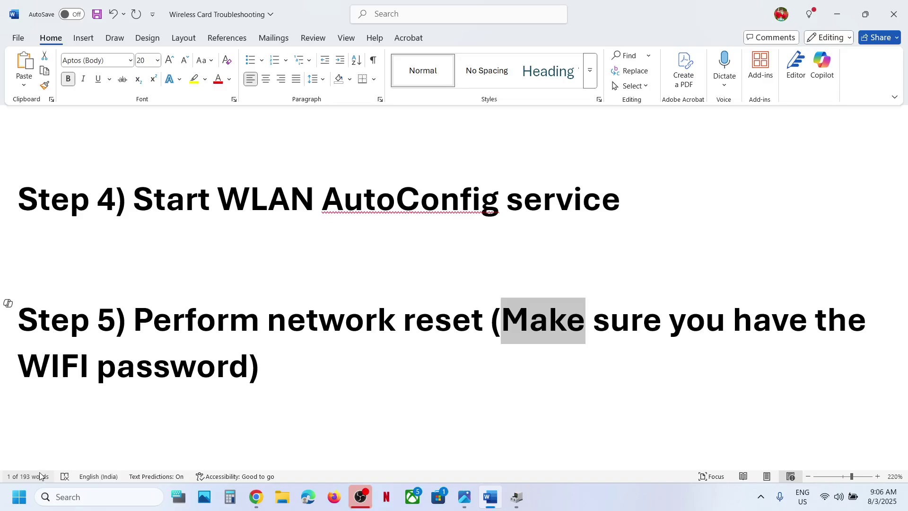
Switch to Windows Settings, open the advanced network settings under Network & internet and locate the Network reset option
key("super+i")
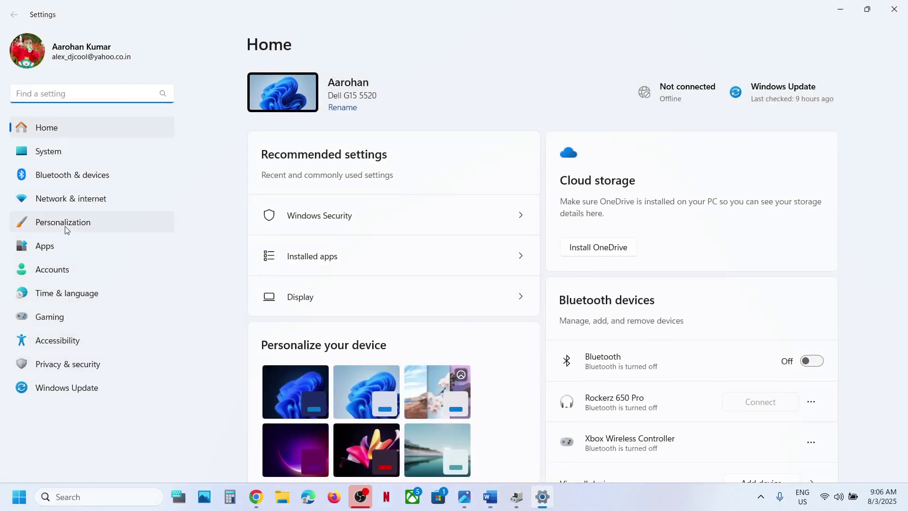
left_click(68, 211)
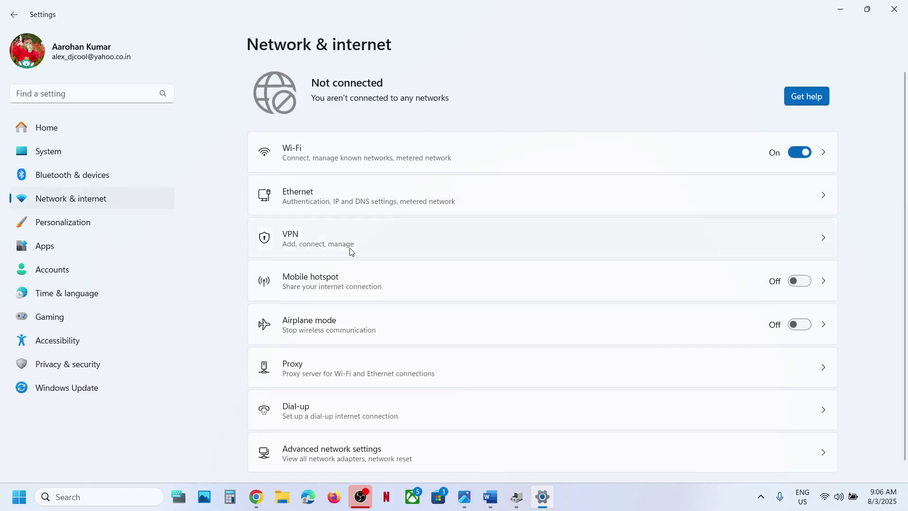
scroll(352, 251, "down", 1)
scroll(357, 245, "up", 1)
scroll(350, 265, "down", 1)
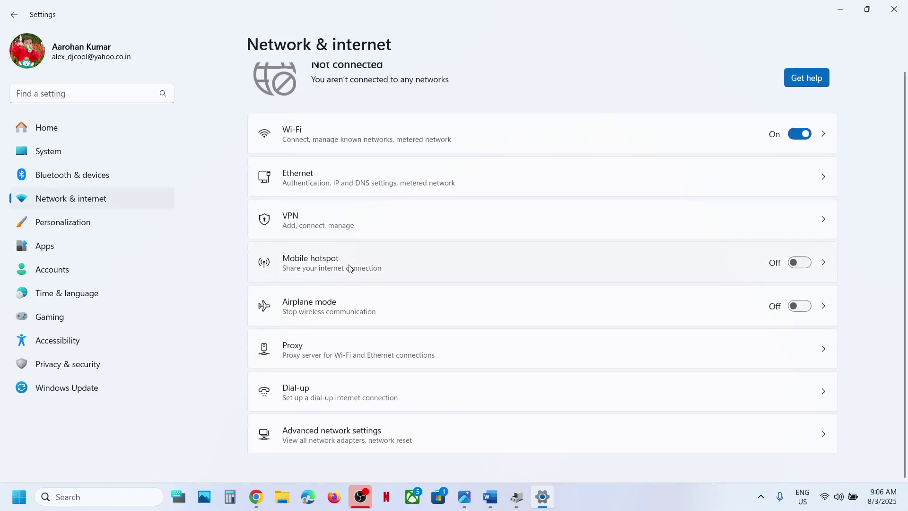
scroll(350, 268, "up", 1)
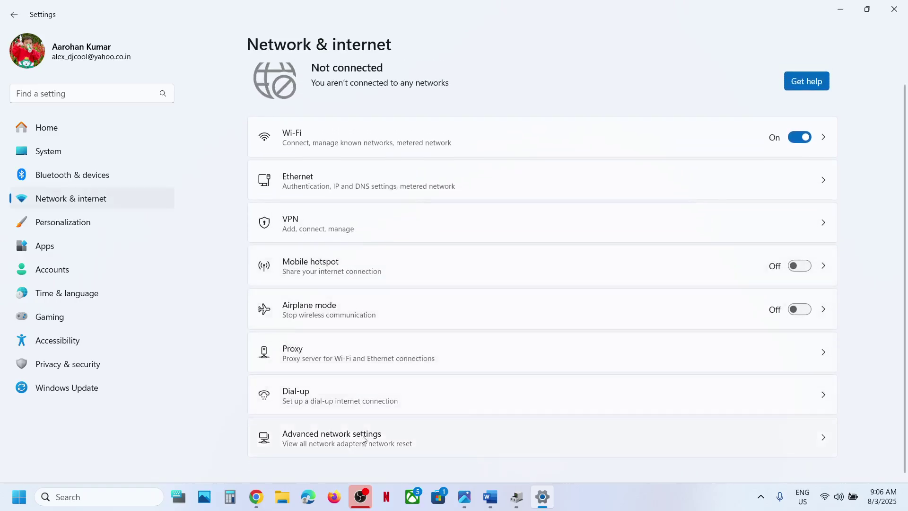
left_click(340, 447)
scroll(444, 414, "down", 2)
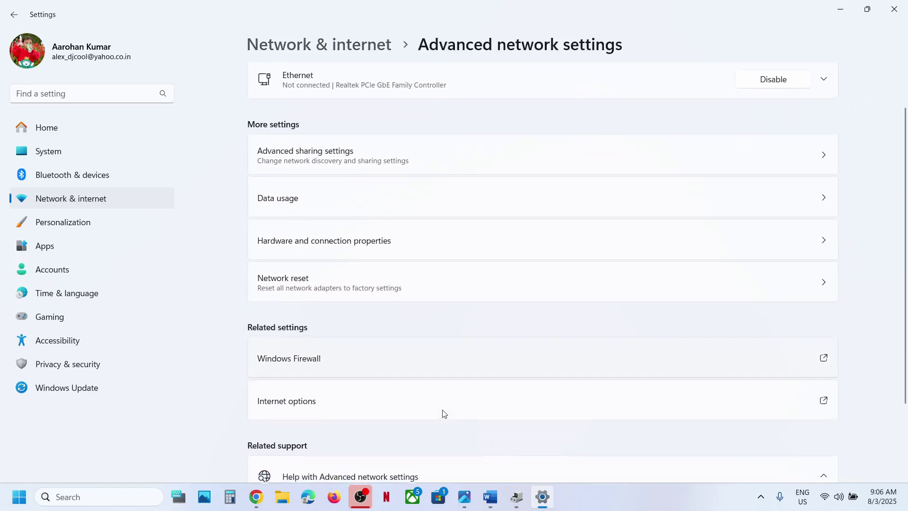
Open the Network reset page, request the reset and decline the confirmation
left_click(315, 284)
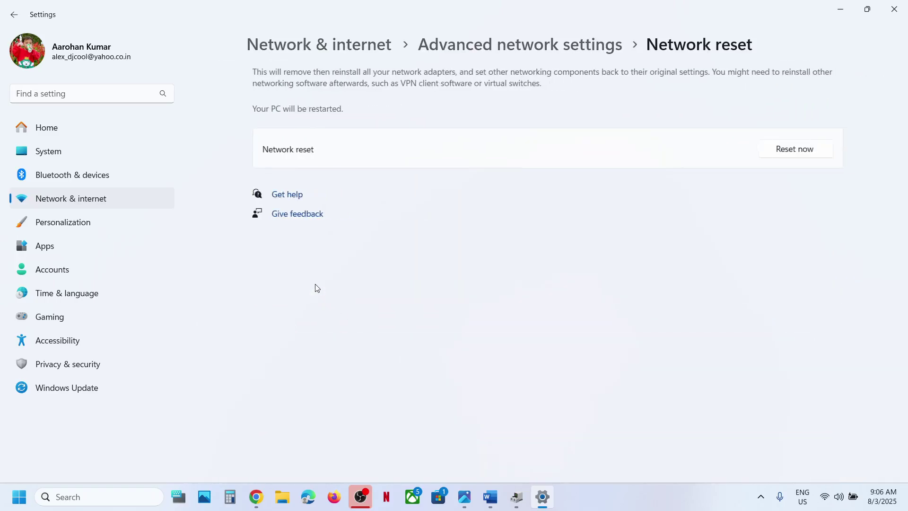
left_click(795, 152)
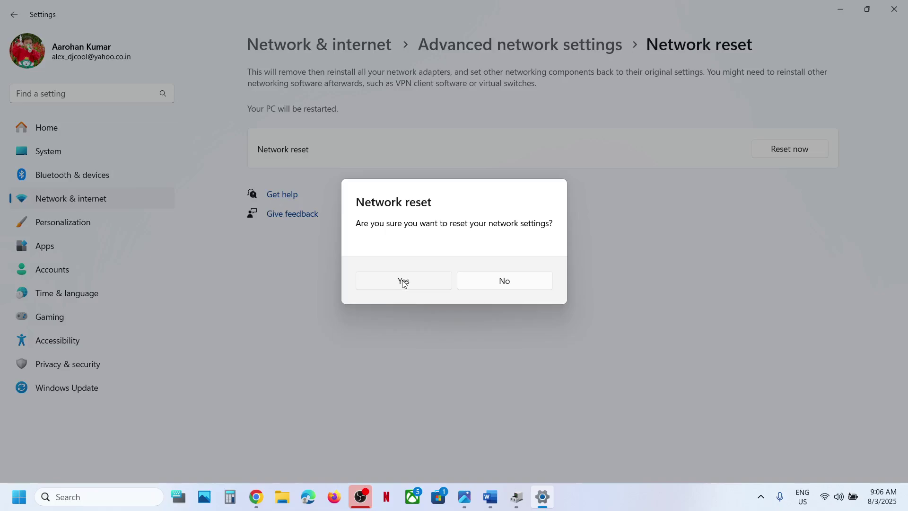
left_click(511, 282)
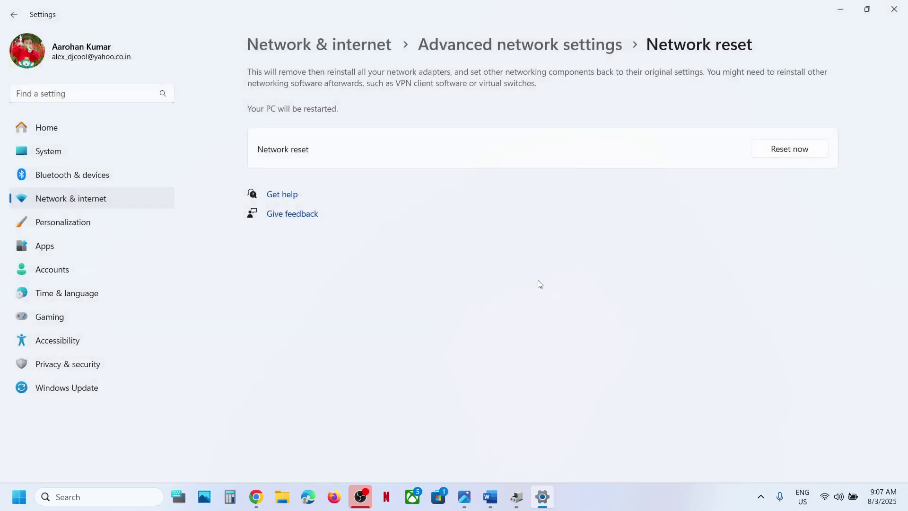
Check the Wi-Fi connection and the list of available networks in quick settings, and close it
left_click(834, 497)
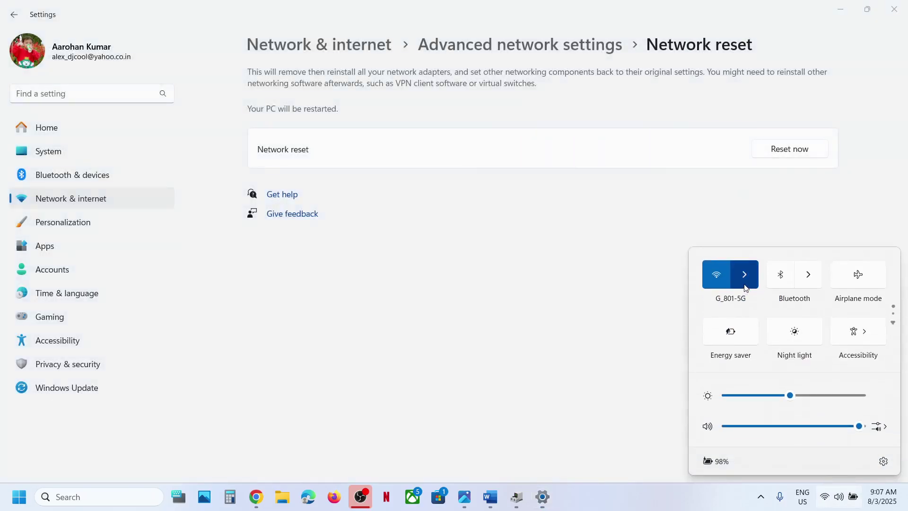
left_click(744, 283)
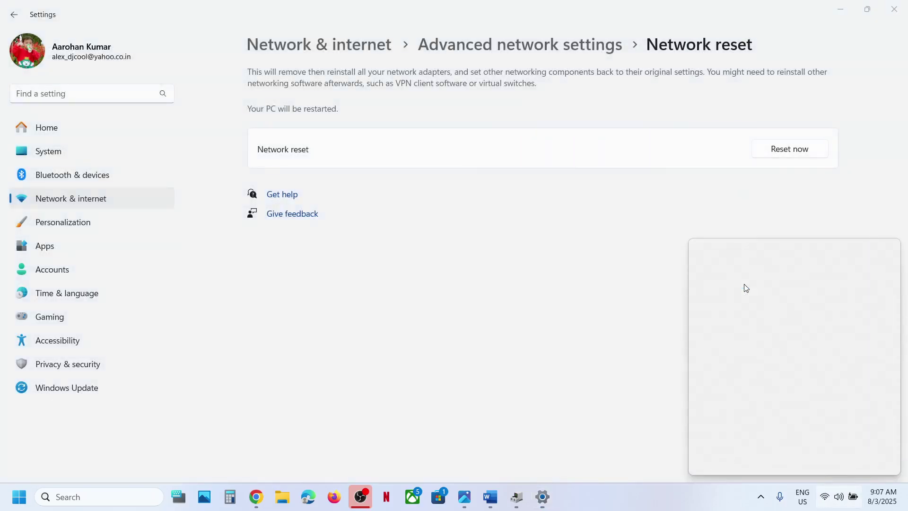
left_click(446, 309)
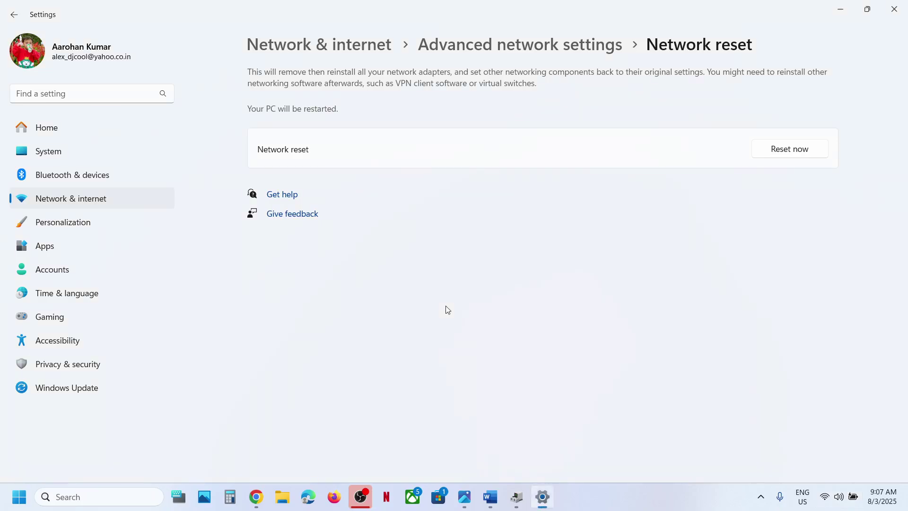
Switch to the Word troubleshooting document and review Step 6, highlighting the network driver reinstall instruction and the WIFI password reminder
left_click(489, 502)
scroll(378, 338, "down", 4)
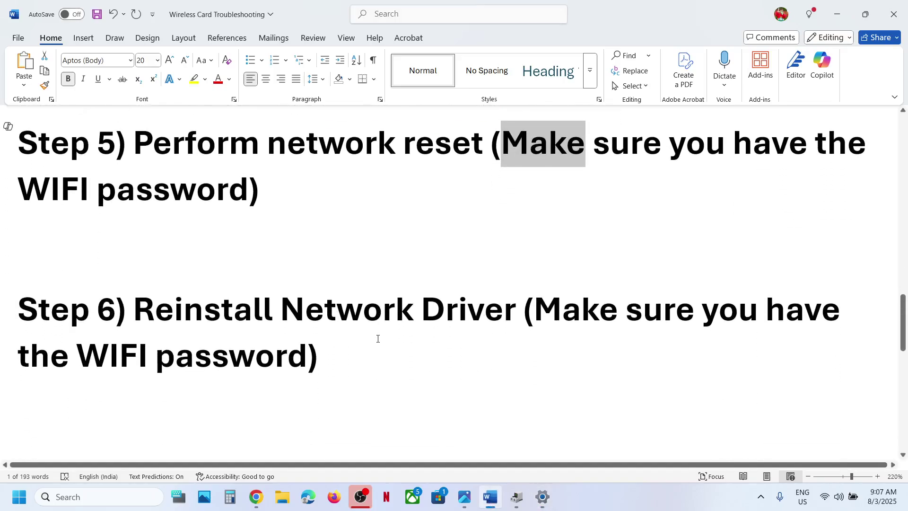
left_click_drag(153, 312, 301, 361)
left_click(301, 359)
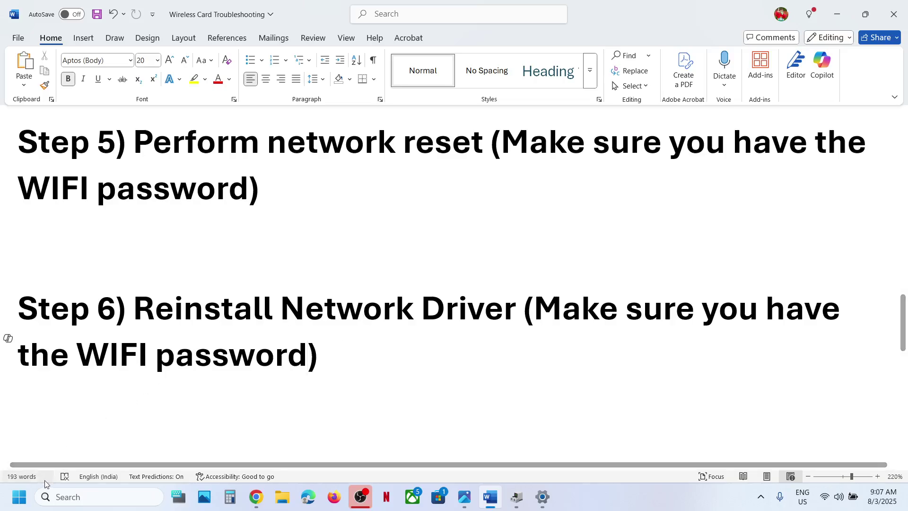
Open Device Manager, expand the network adapters and select the Intel(R) Wi-Fi 6 AX201 160MHz adapter
right_click(19, 497)
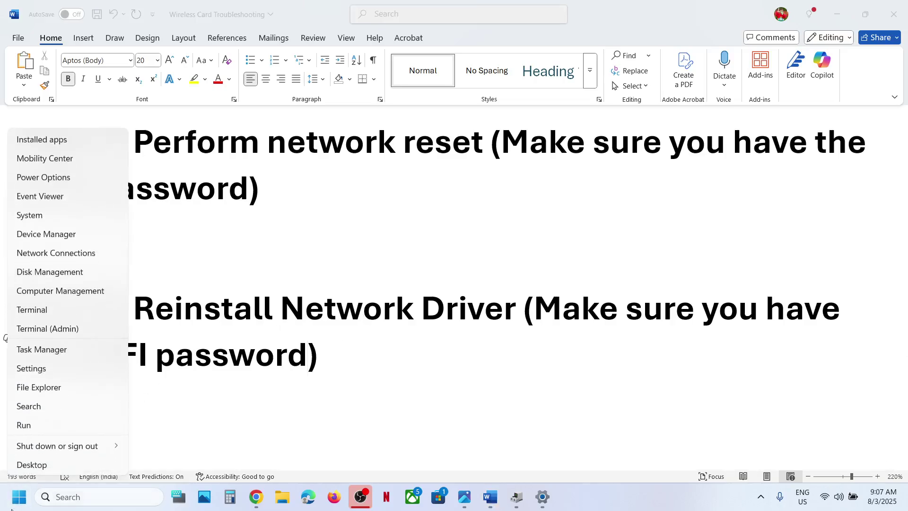
left_click(65, 237)
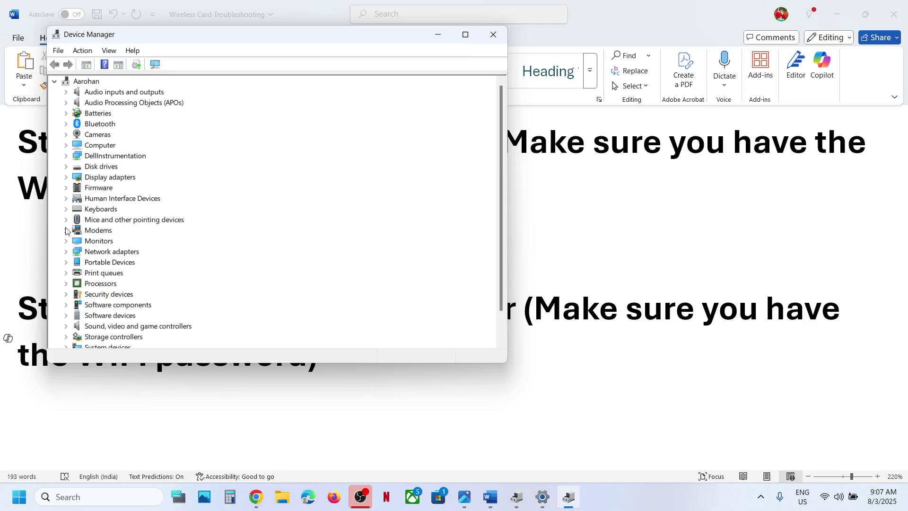
left_click(67, 252)
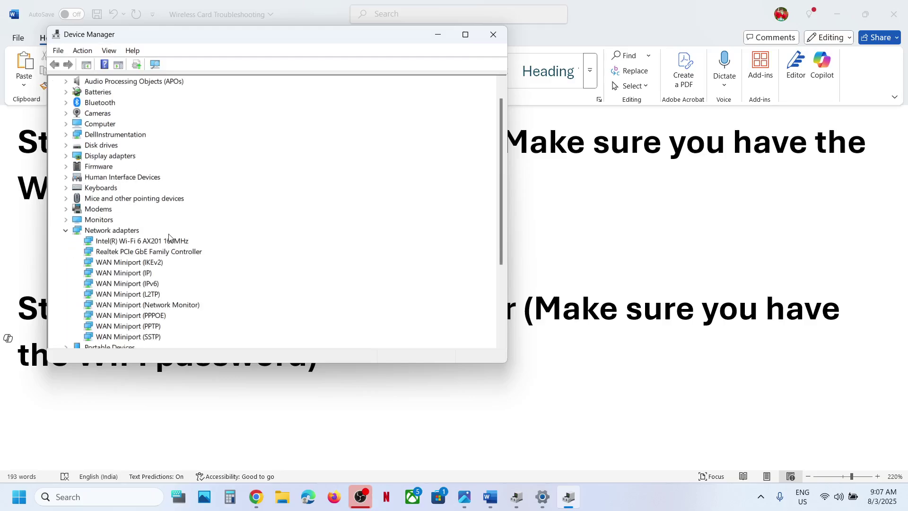
left_click(131, 243)
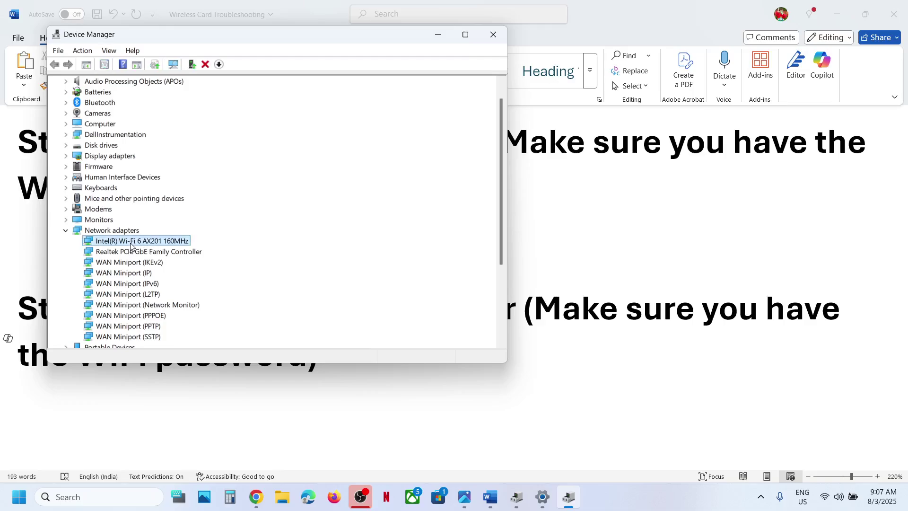
Check the adapter picture in Photos for the MediaTek Wi-Fi 7 MT7927 Wireless LAN Card, and return to Device Manager
left_click(492, 500)
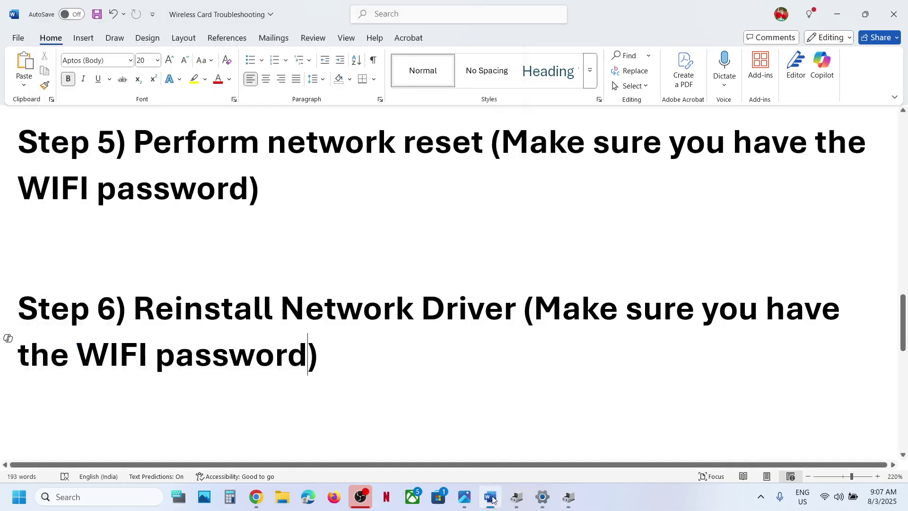
left_click(461, 507)
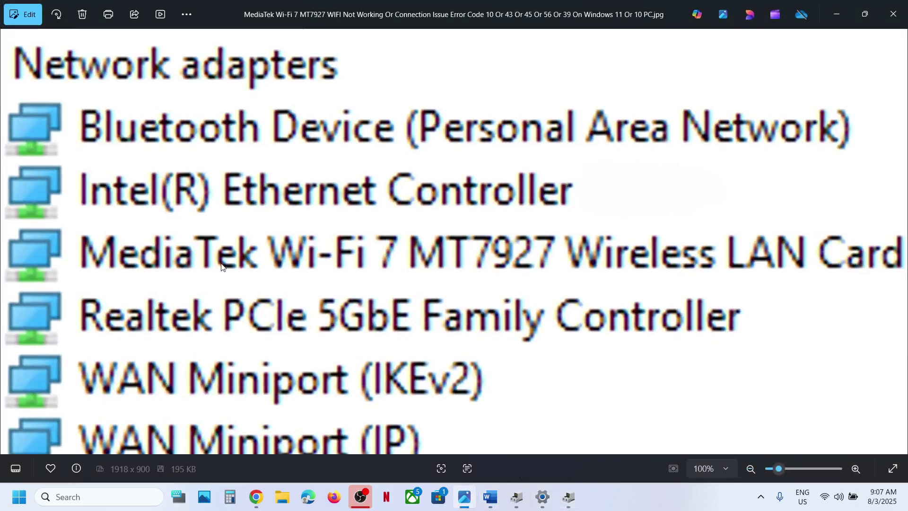
left_click(569, 498)
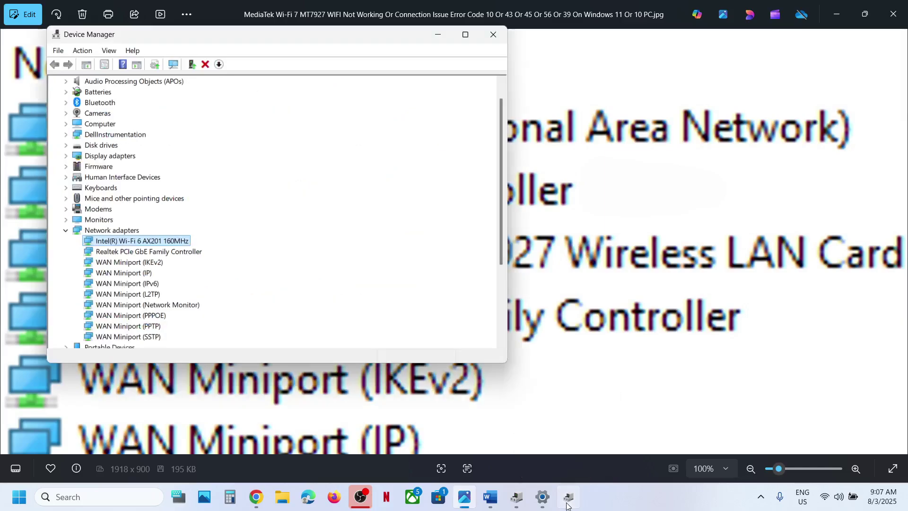
Uninstall the Intel(R) Wi-Fi 6 AX201 160MHz adapter, leaving the option to remove its driver off
right_click(157, 241)
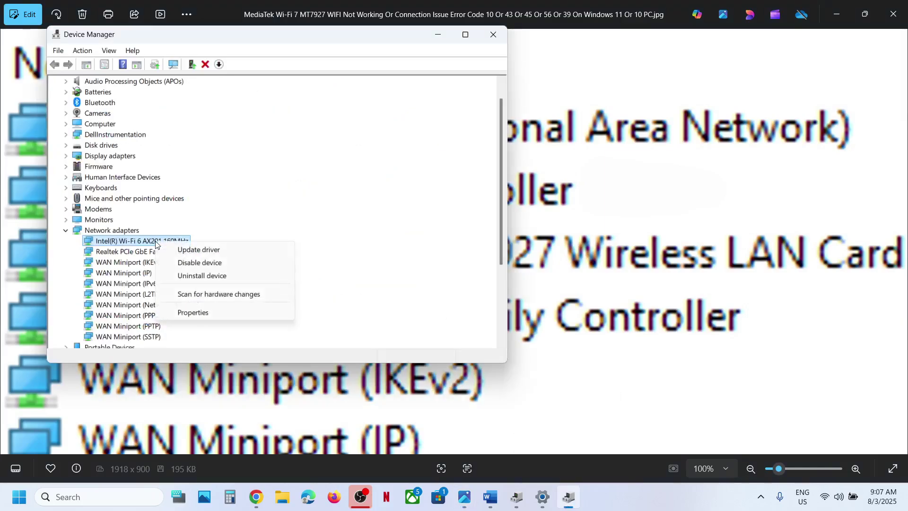
left_click(219, 276)
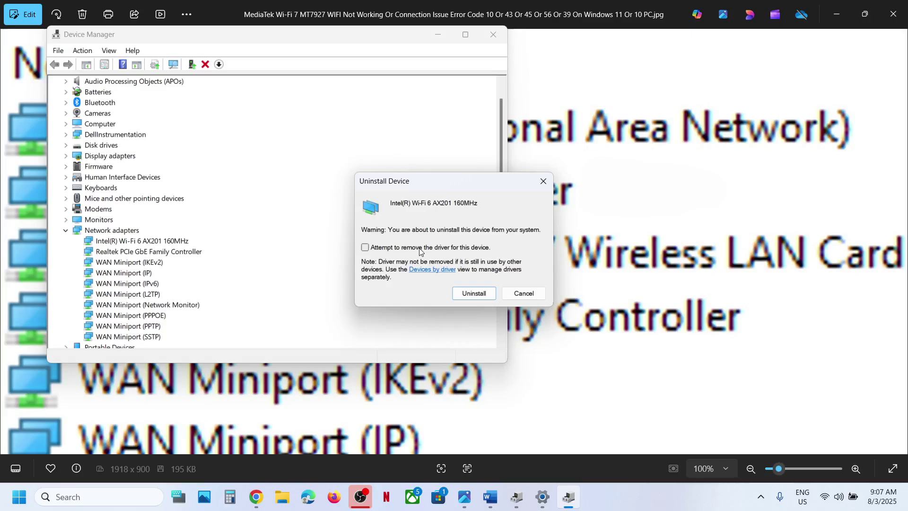
left_click(474, 293)
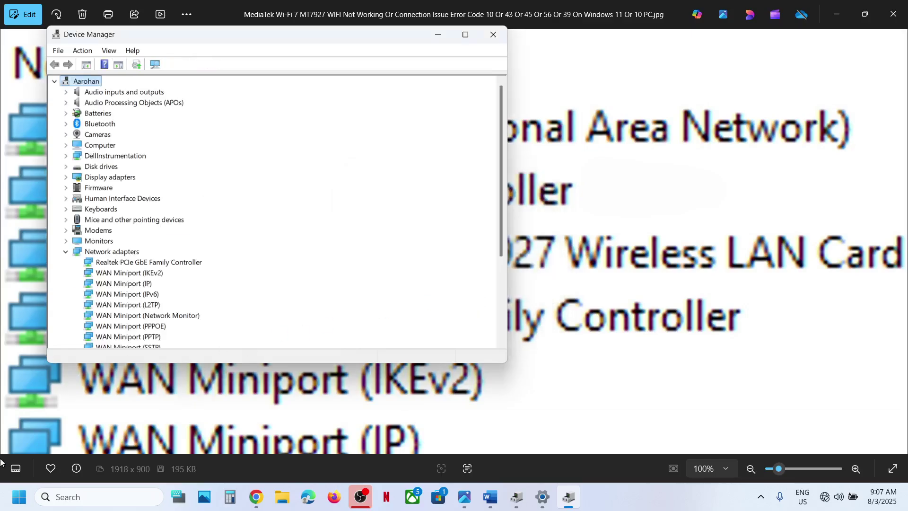
left_click(14, 509)
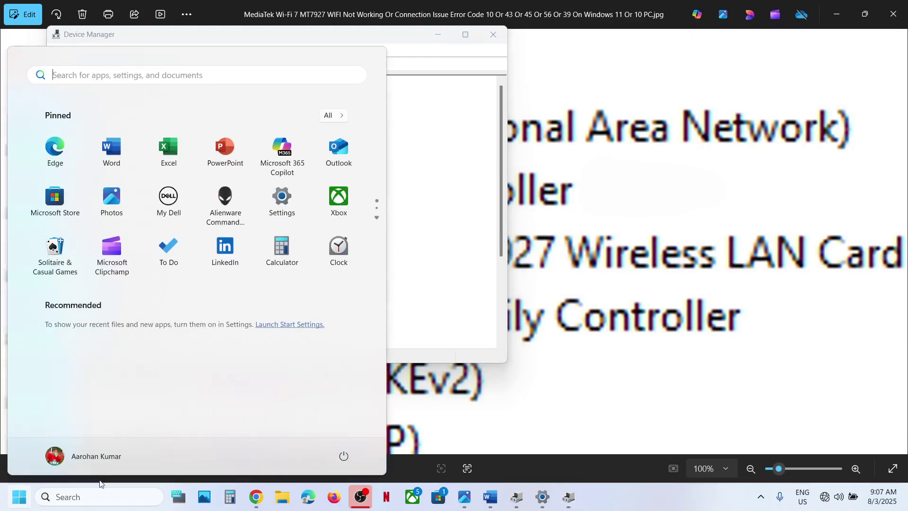
left_click(343, 456)
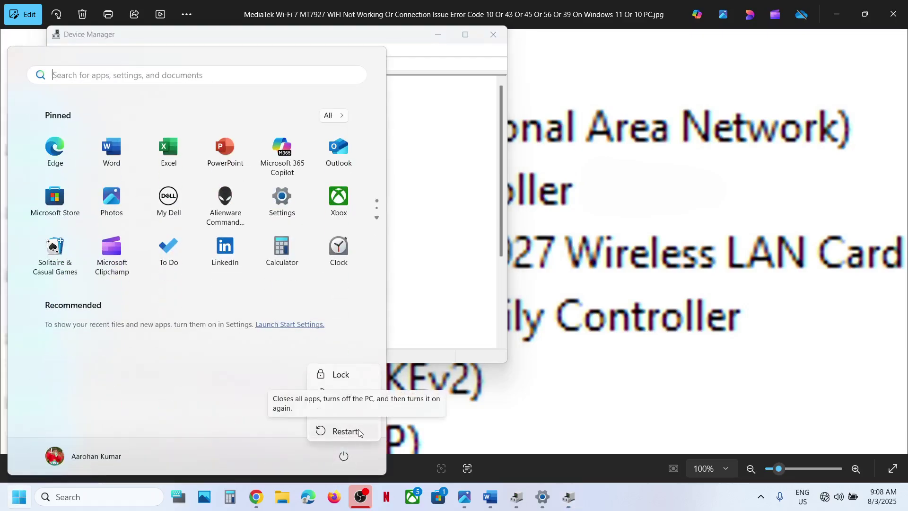
left_click(426, 264)
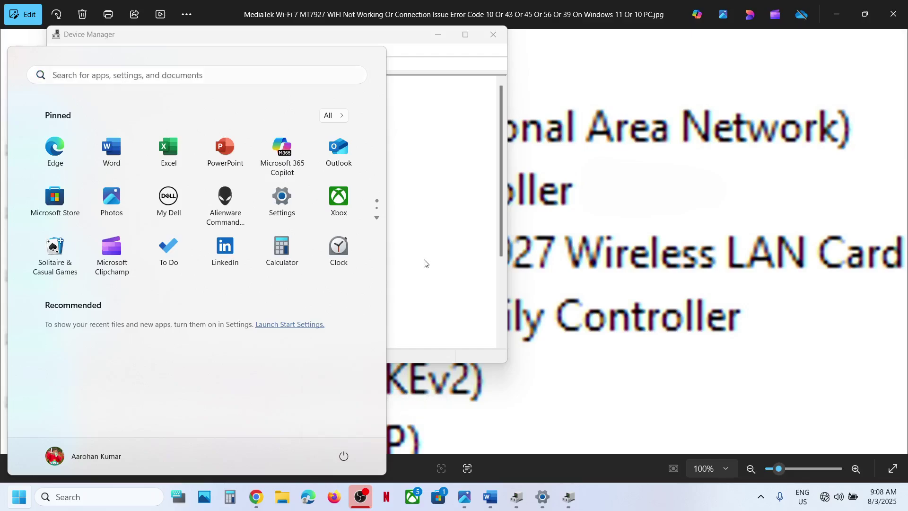
left_click(424, 206)
Scan for hardware changes in Device Manager, and bring up the Windows power options
left_click(83, 51)
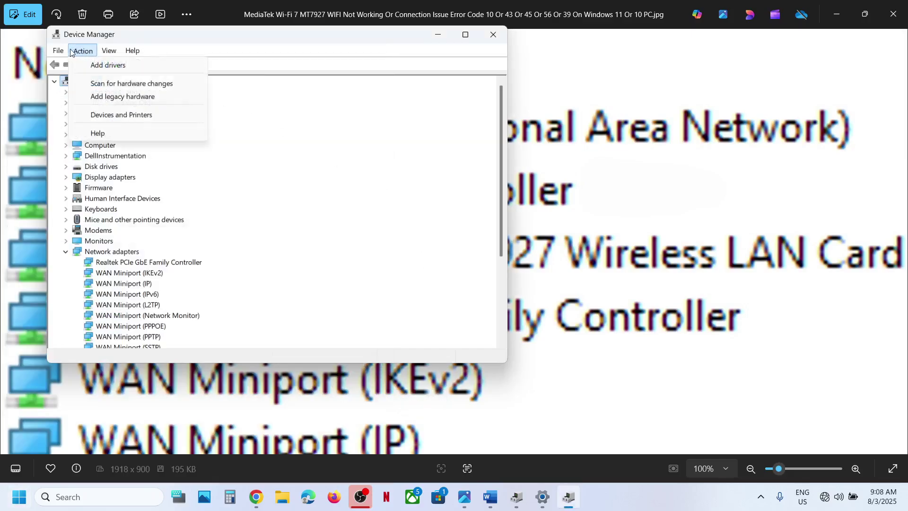
mouse_move(109, 56)
left_click(98, 85)
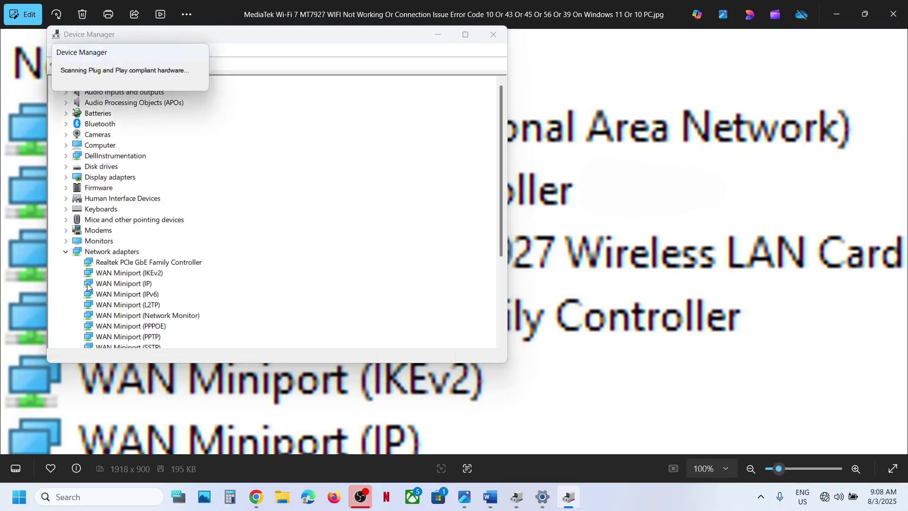
left_click(20, 508)
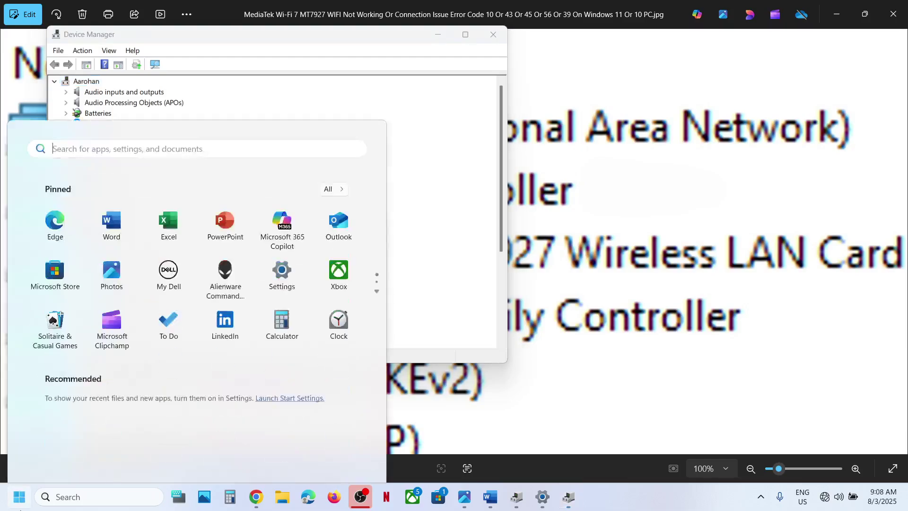
left_click(344, 455)
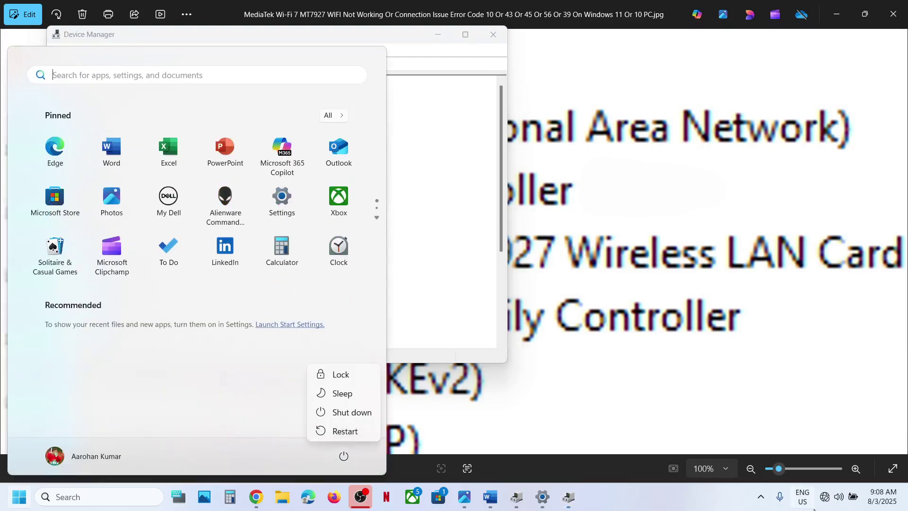
Connect to the G_801-5G Wi-Fi network by entering its password, and close the open Windows overlays and Device Manager
left_click(831, 498)
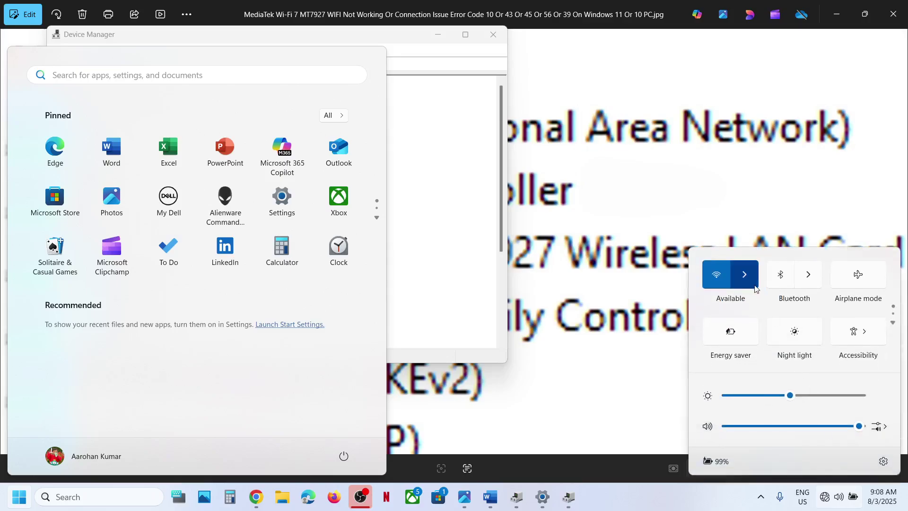
left_click(744, 274)
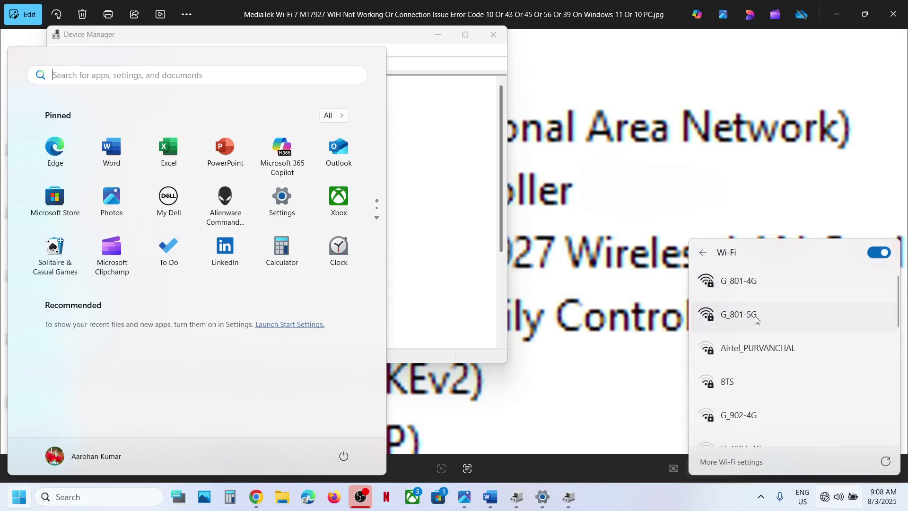
left_click(766, 311)
left_click(820, 370)
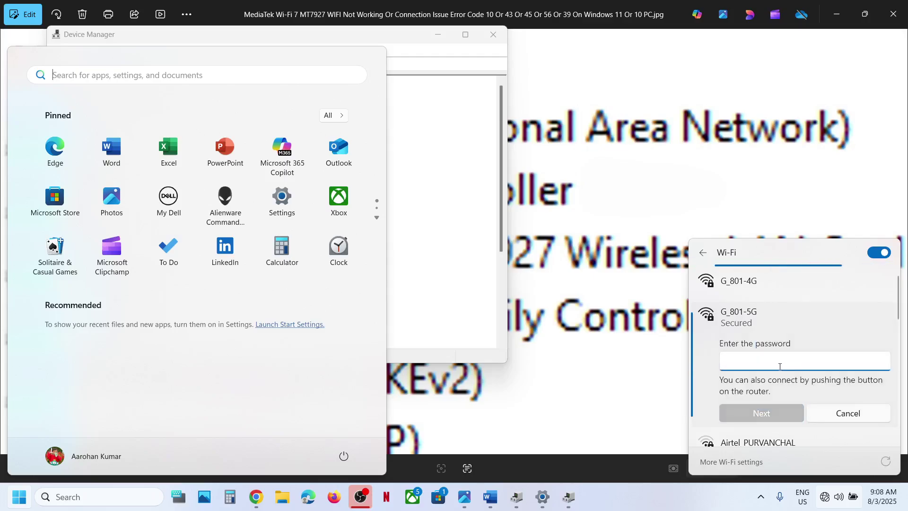
type("••••")
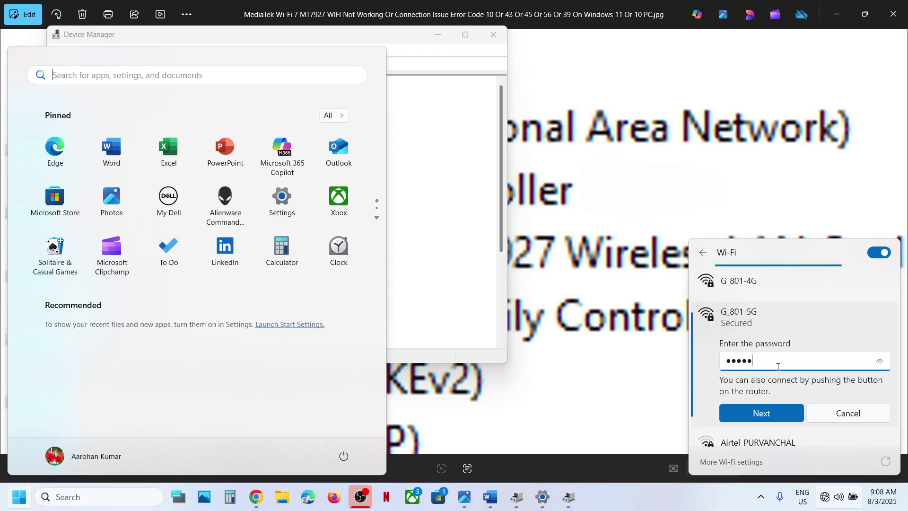
type("******")
key("Return")
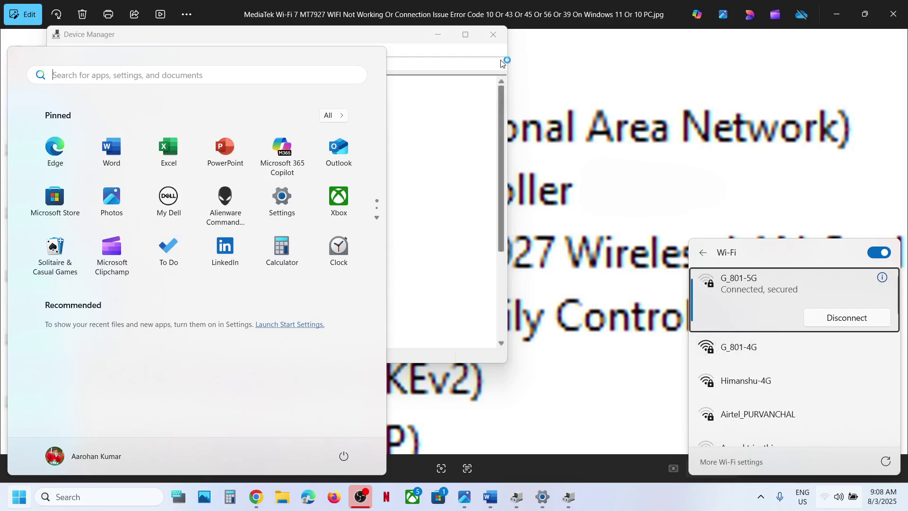
left_click(596, 350)
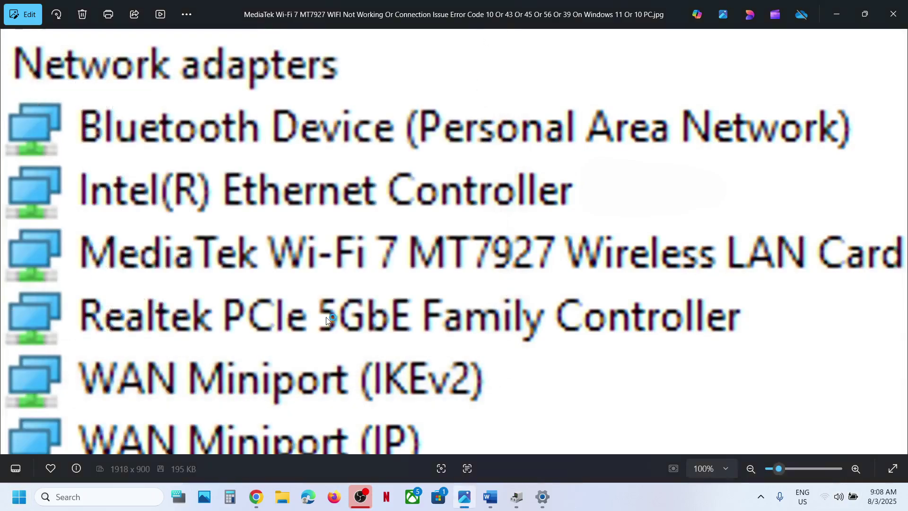
Read Step 7 of the Word troubleshooting document on installing the manufacturer's wireless driver, including the Ethernet and USB drive alternatives
left_click(490, 496)
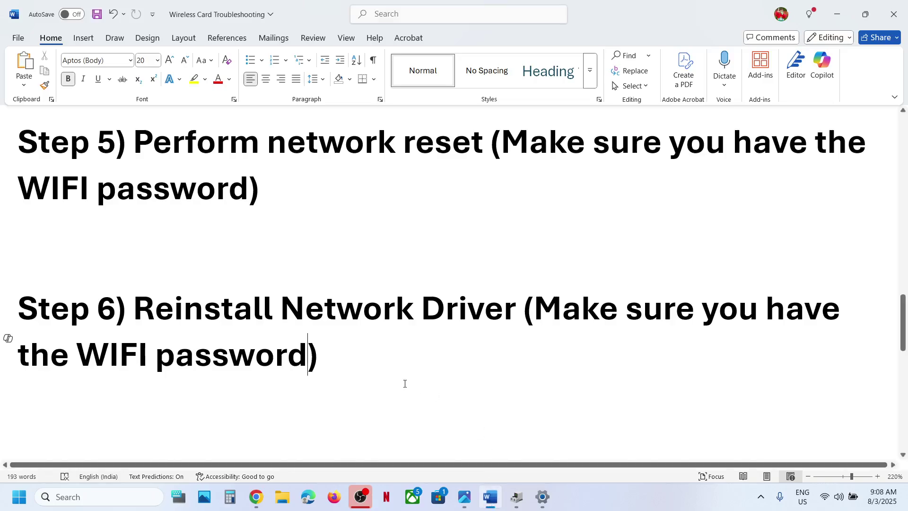
scroll(405, 383, "down", 5)
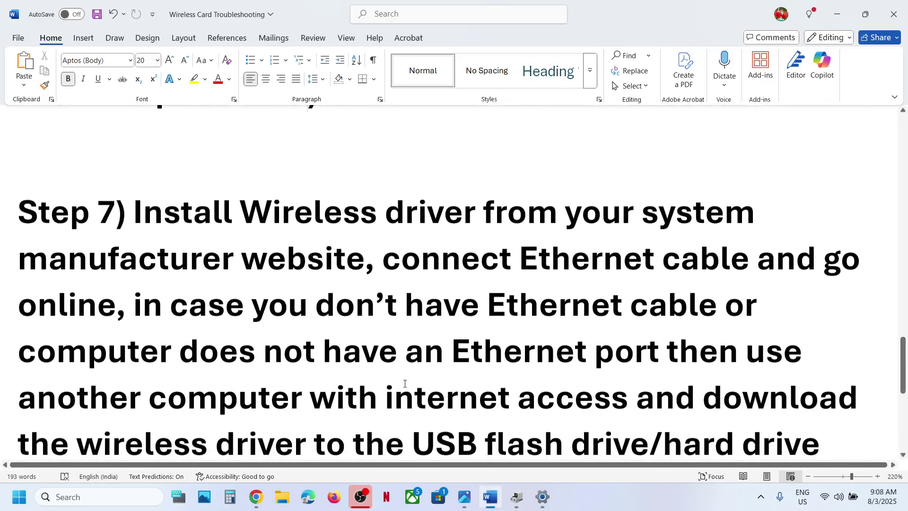
left_click_drag(137, 217, 362, 263)
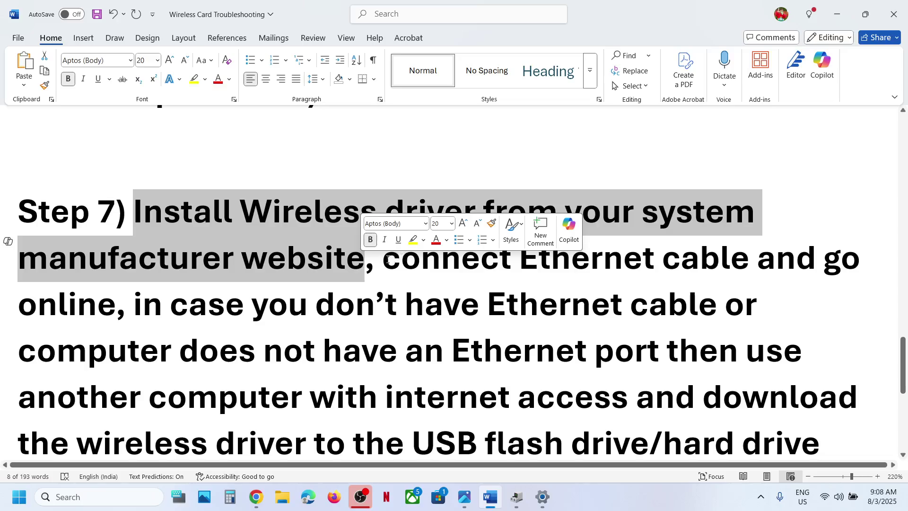
left_click_drag(384, 259, 115, 321)
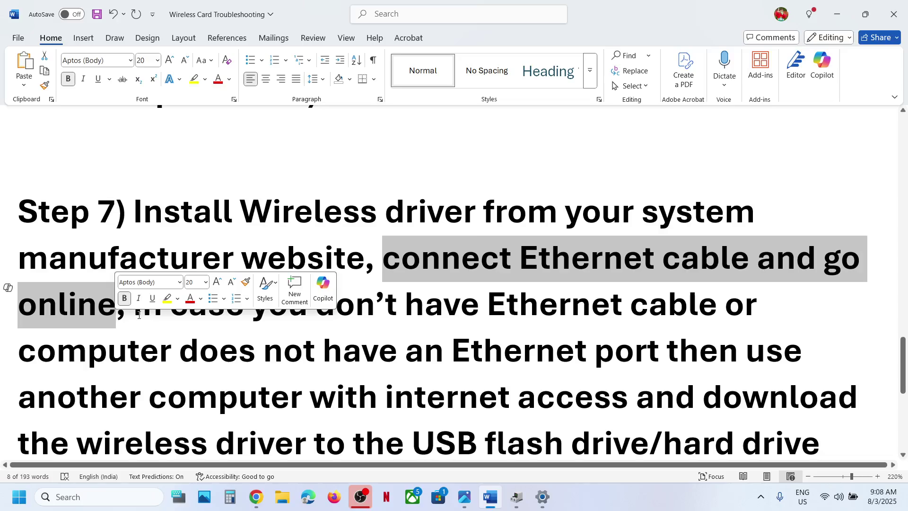
left_click_drag(138, 315, 517, 340)
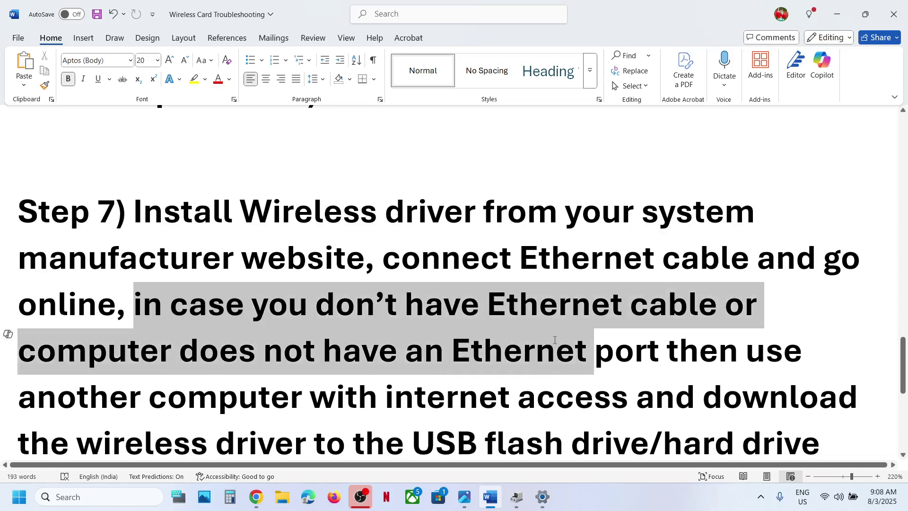
left_click_drag(574, 339, 661, 352)
scroll(736, 295, "down", 1)
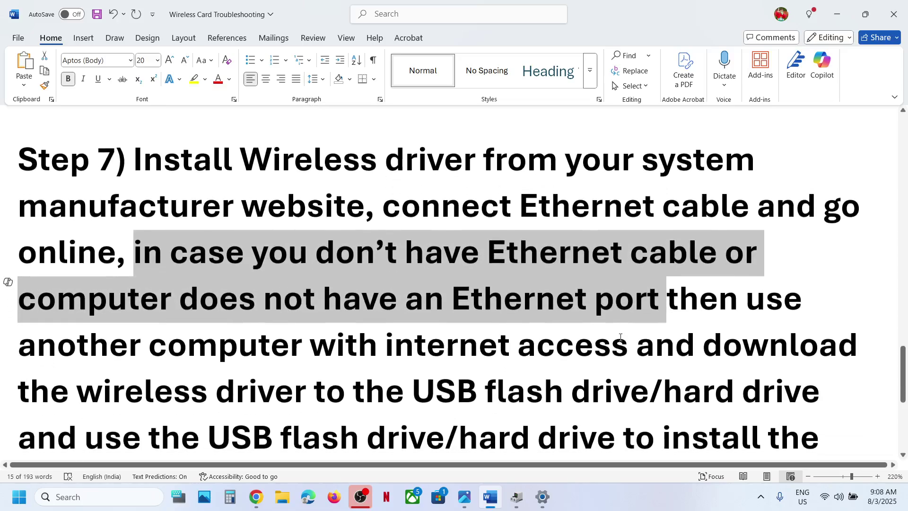
left_click_drag(738, 295, 223, 420)
scroll(435, 363, "down", 3)
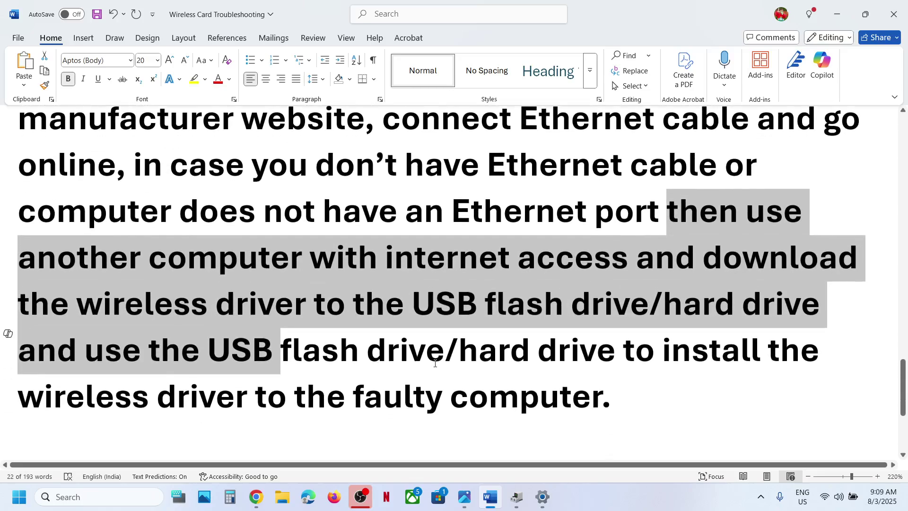
left_click_drag(427, 363, 305, 434)
In Chrome, browse Dell Support's products through Computers, Laptops and G Series to open the Dell G15 5510 support page
left_click(256, 496)
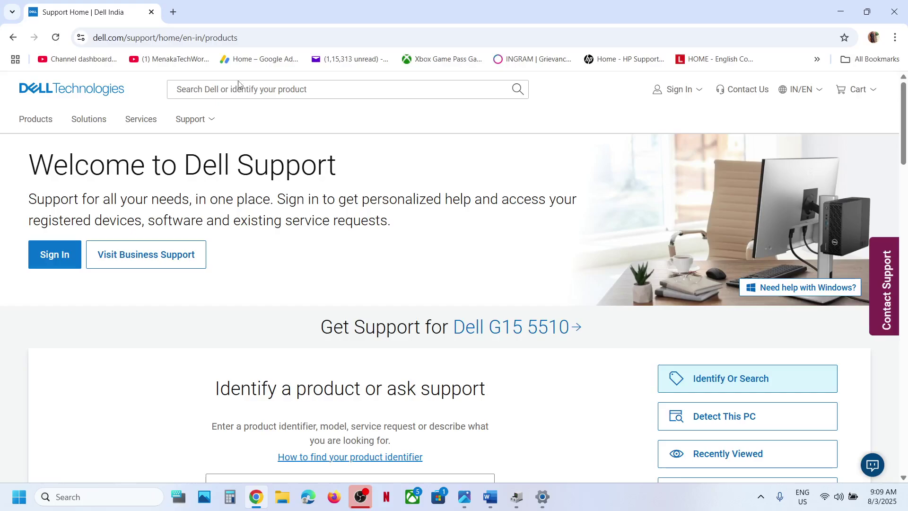
scroll(595, 287, "down", 2)
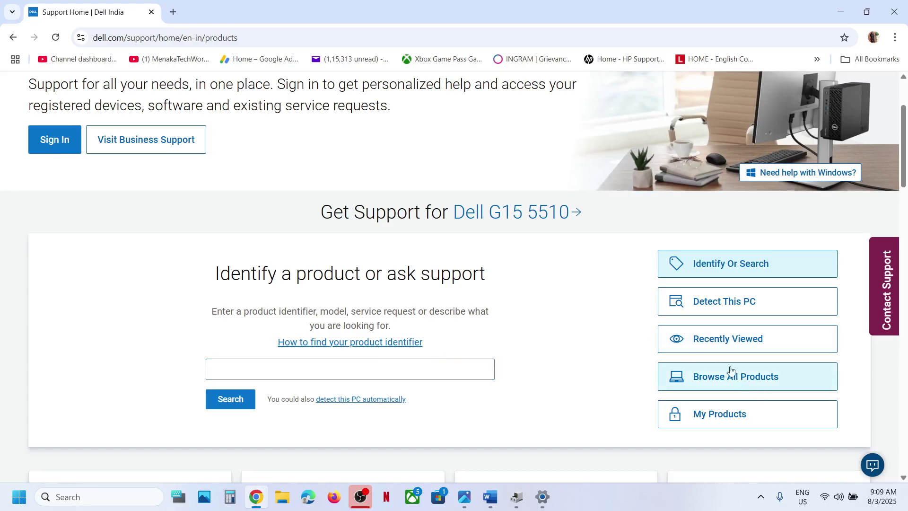
left_click(706, 389)
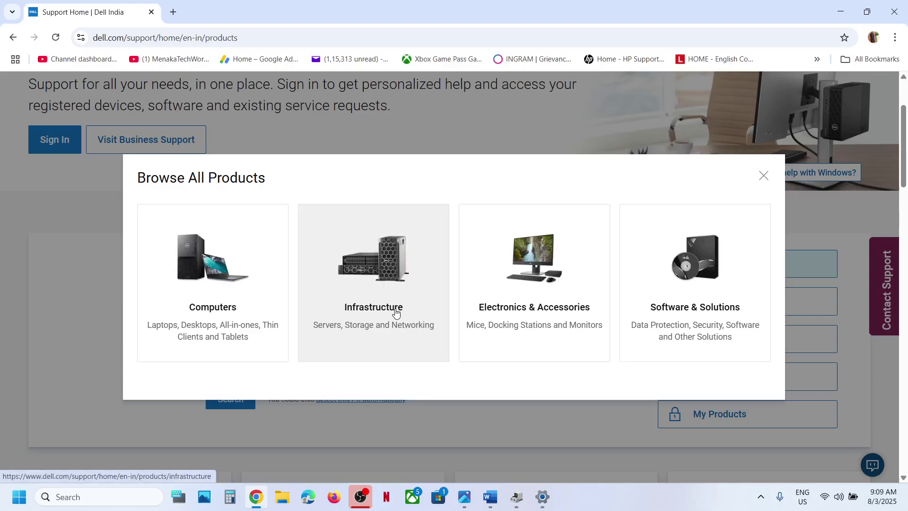
left_click(205, 258)
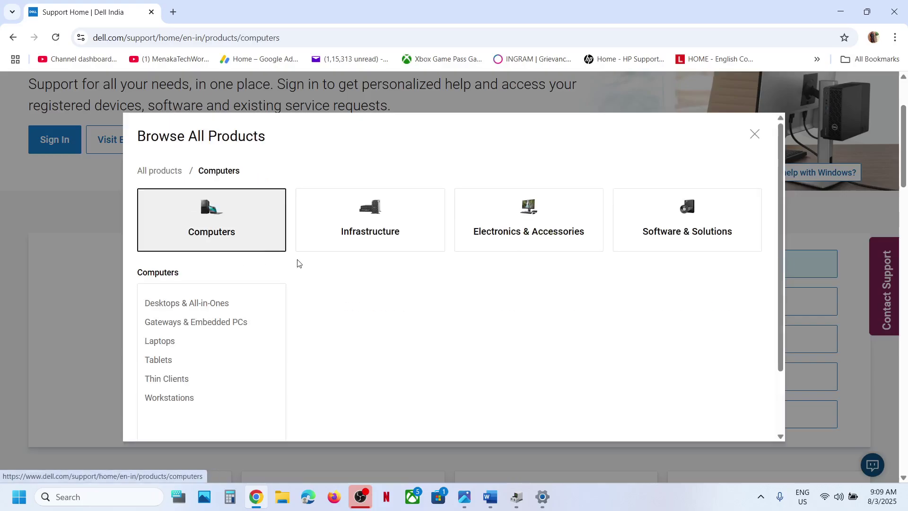
left_click(176, 342)
scroll(336, 326, "down", 3)
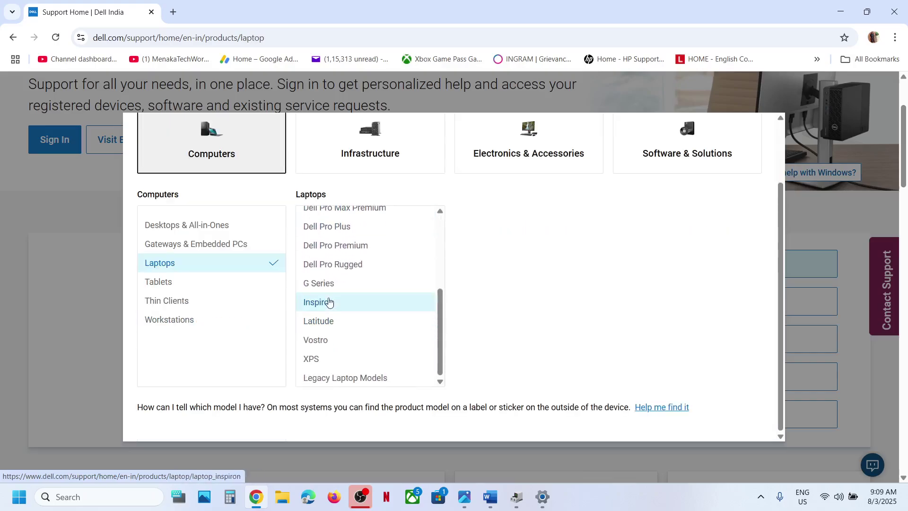
left_click(324, 286)
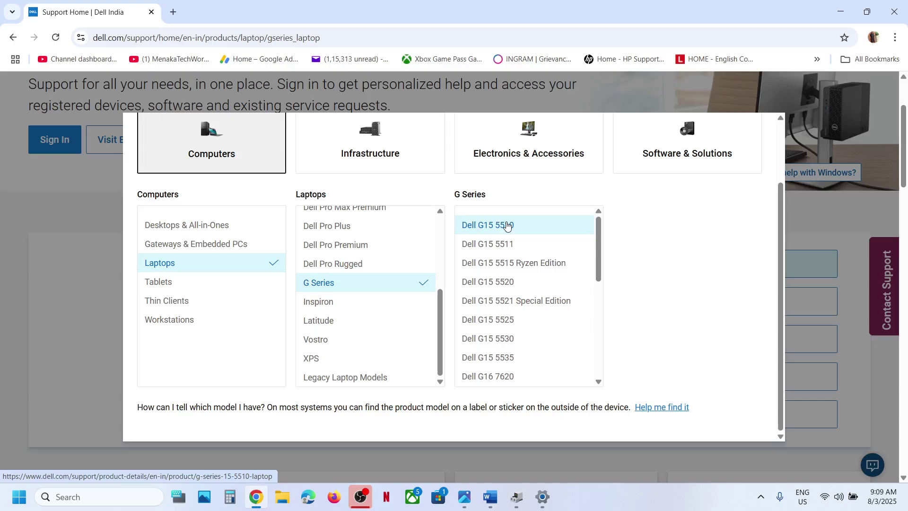
left_click(507, 225)
left_click(677, 336)
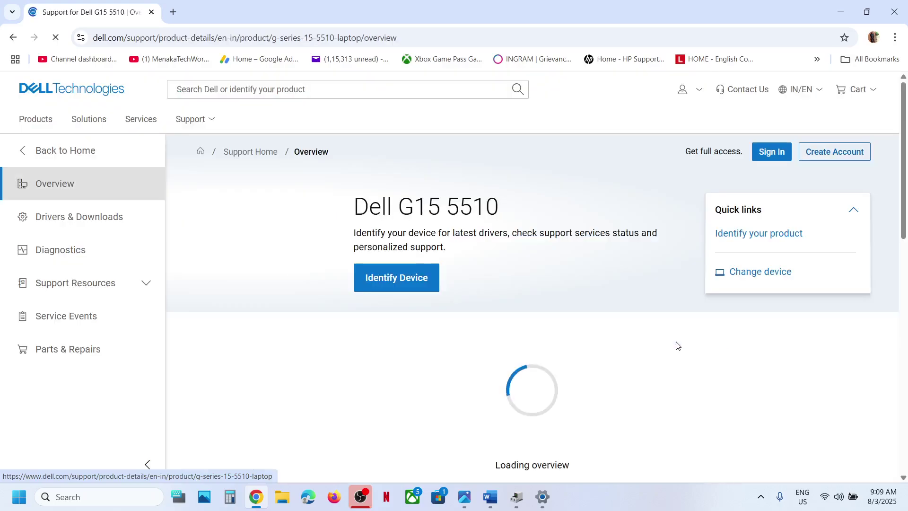
Open the list of specific drivers for the Dell G15 5510 and select Windows 11 as the operating system
left_click(108, 229)
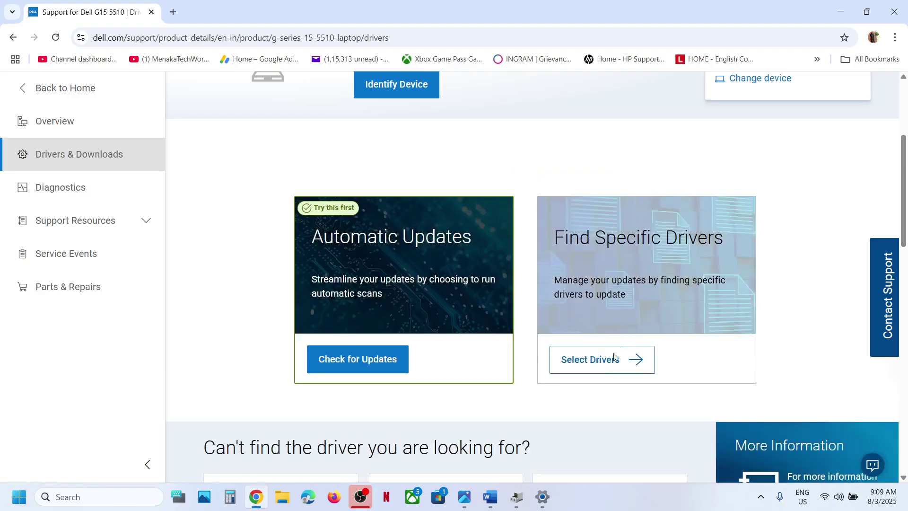
left_click(609, 364)
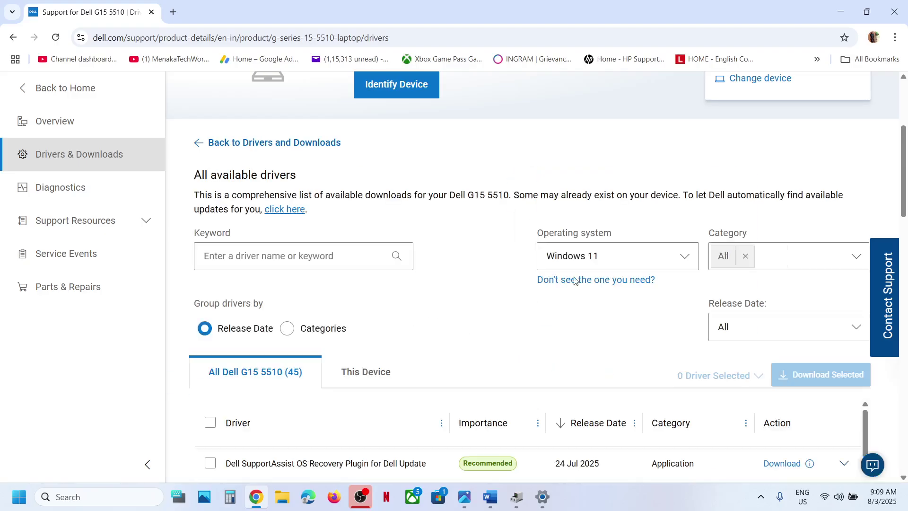
left_click(683, 262)
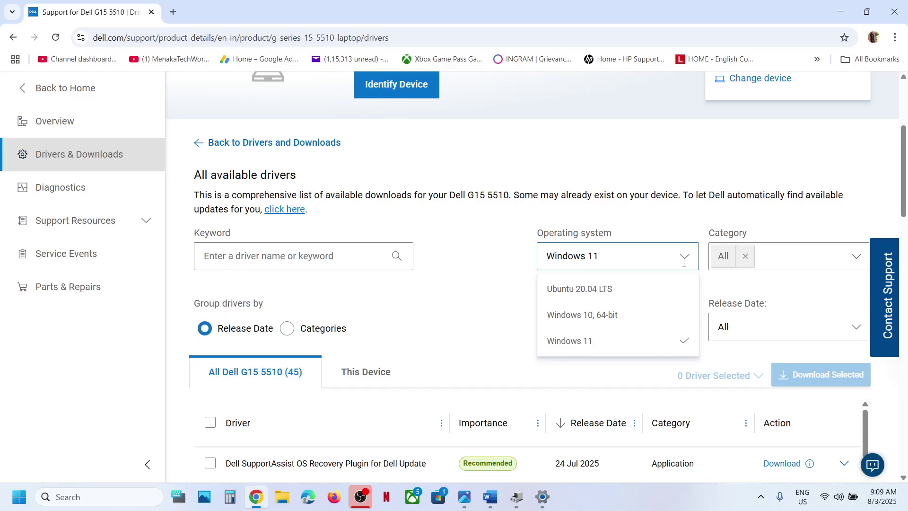
left_click(581, 337)
scroll(405, 307, "down", 2)
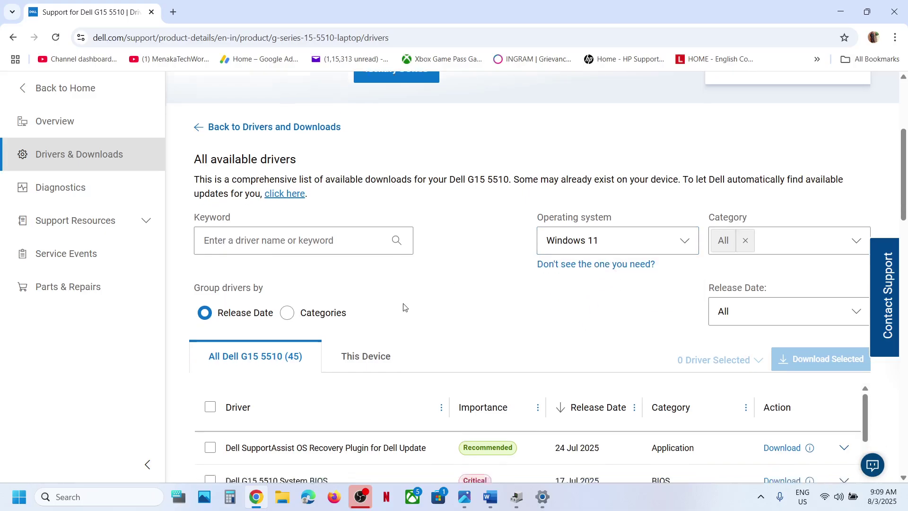
Group the drivers by categories and locate the Network, Ethernet & Wireless section
scroll(404, 307, "down", 1)
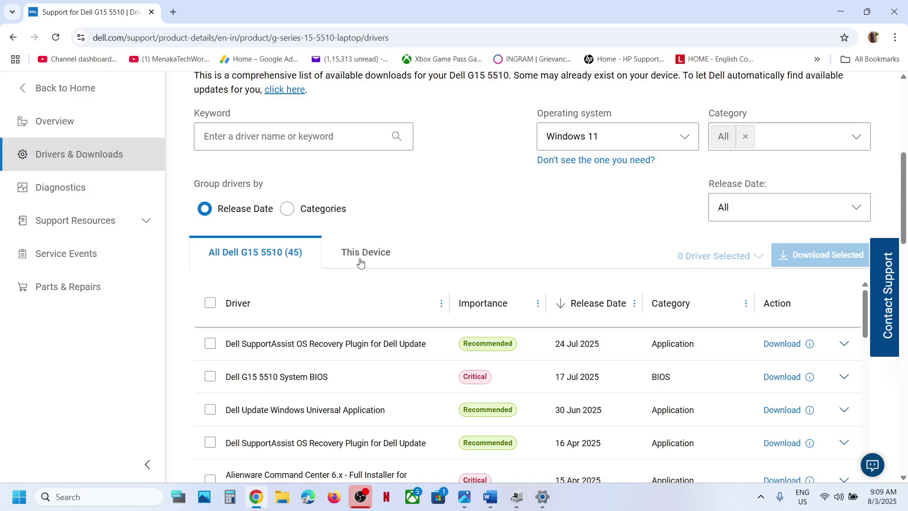
left_click(287, 209)
scroll(343, 290, "down", 9)
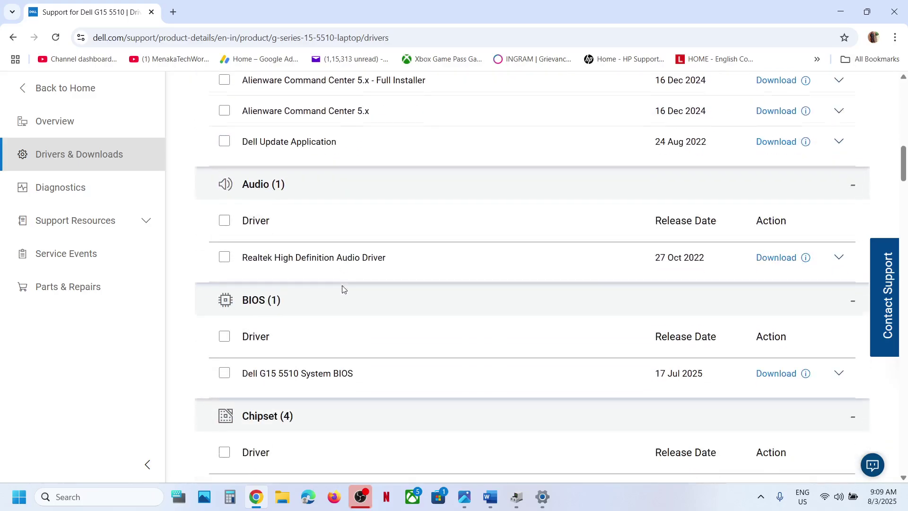
scroll(343, 289, "down", 6)
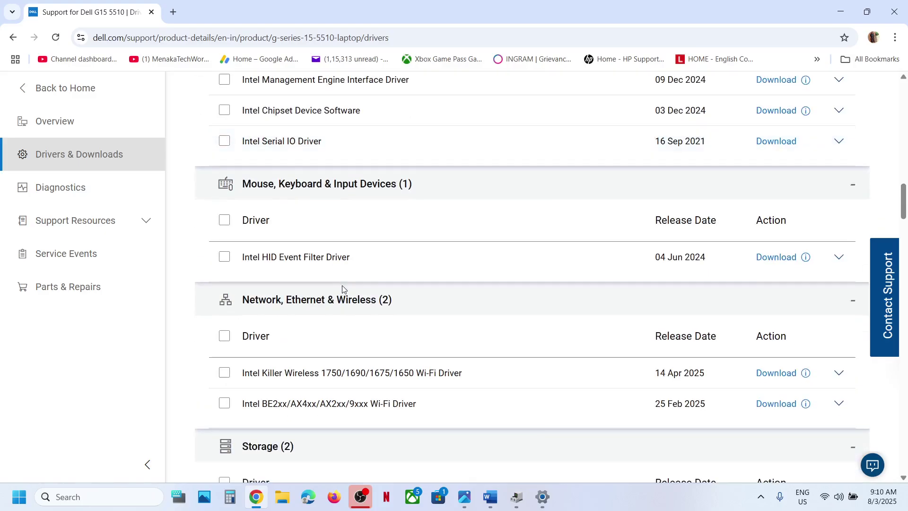
scroll(293, 320, "down", 1)
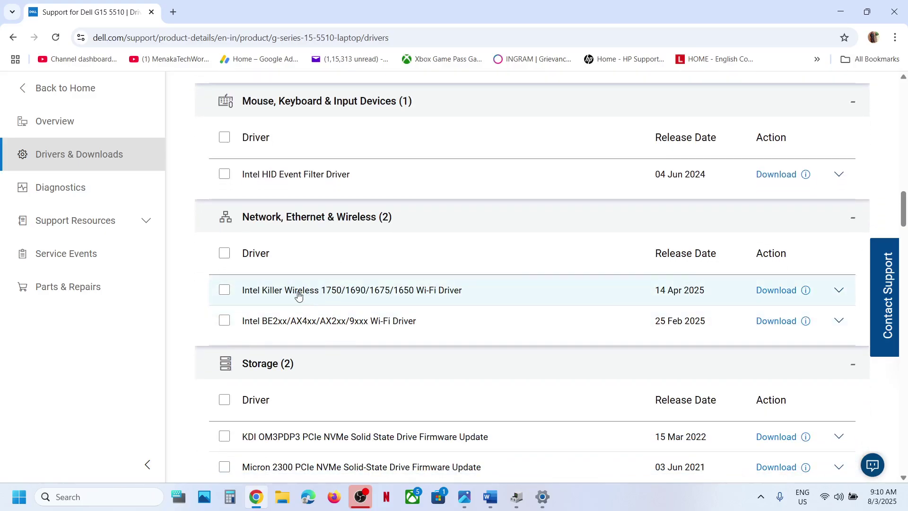
Check the MediaTek Wi-Fi 7 MT7927 adapter picture in Photos, and return to the Dell driver list in Chrome
left_click(492, 505)
left_click(467, 505)
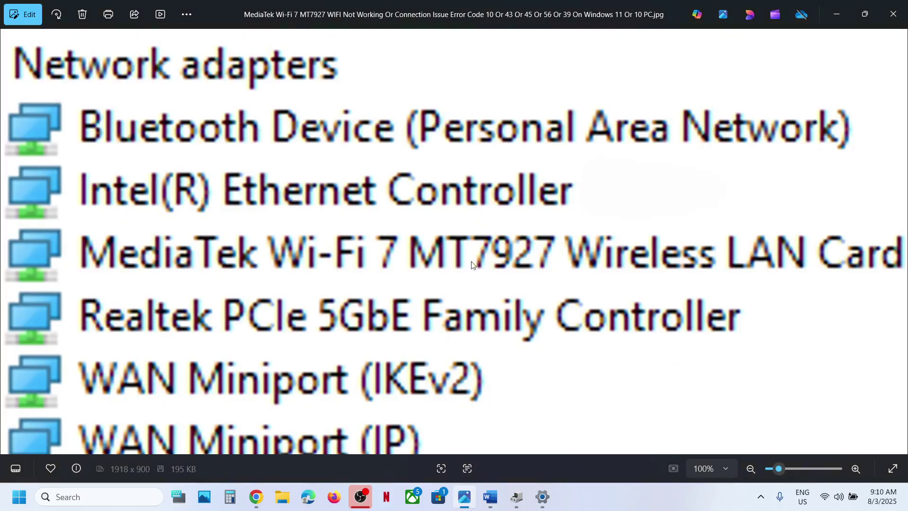
left_click(830, 15)
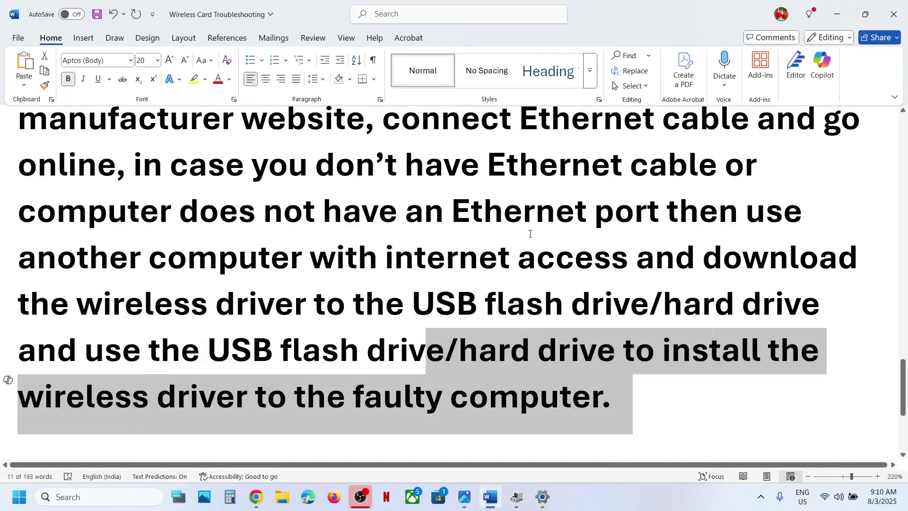
left_click(256, 496)
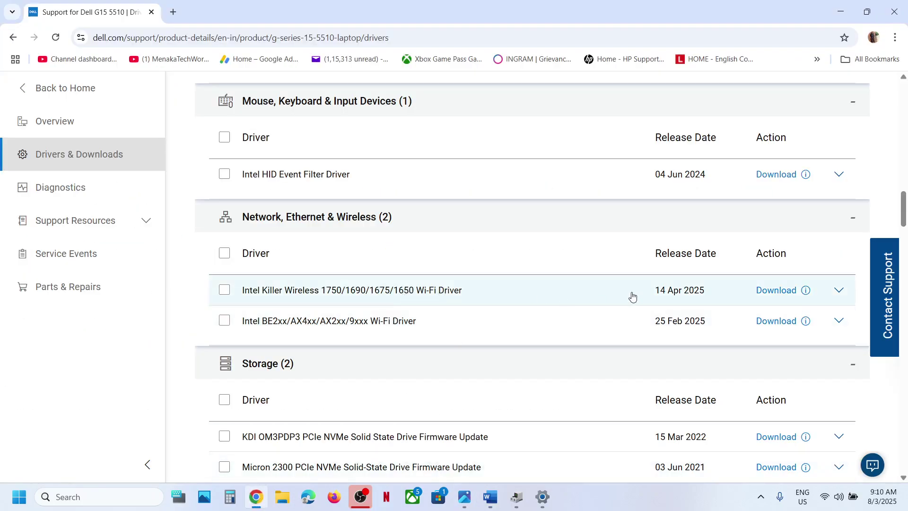
Download the Intel Killer Wireless 1750/1690/1675/1650 Wi-Fi Driver and show the downloaded file in its folder
left_click(781, 294)
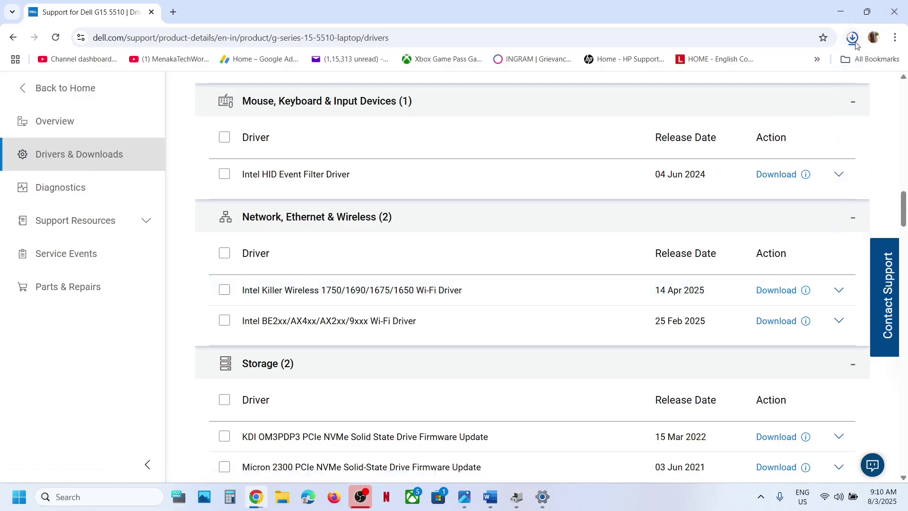
left_click(854, 41)
mouse_move(824, 67)
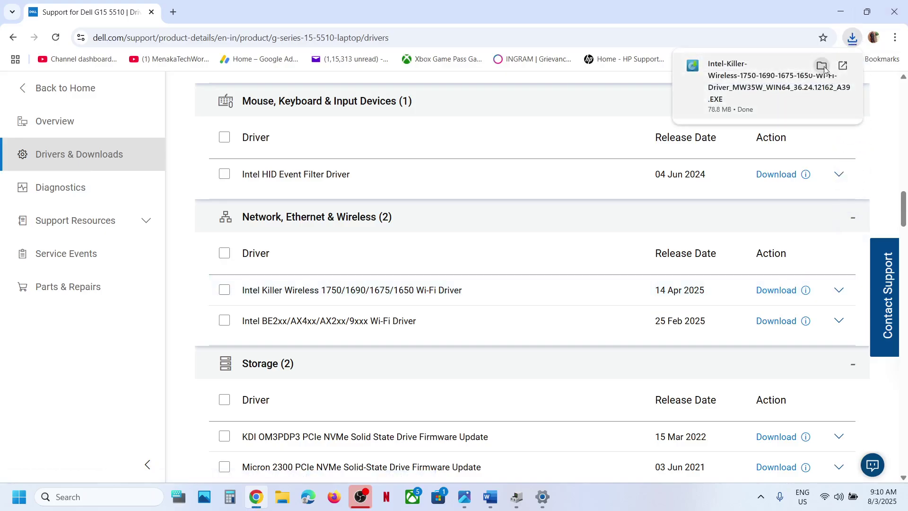
left_click(822, 68)
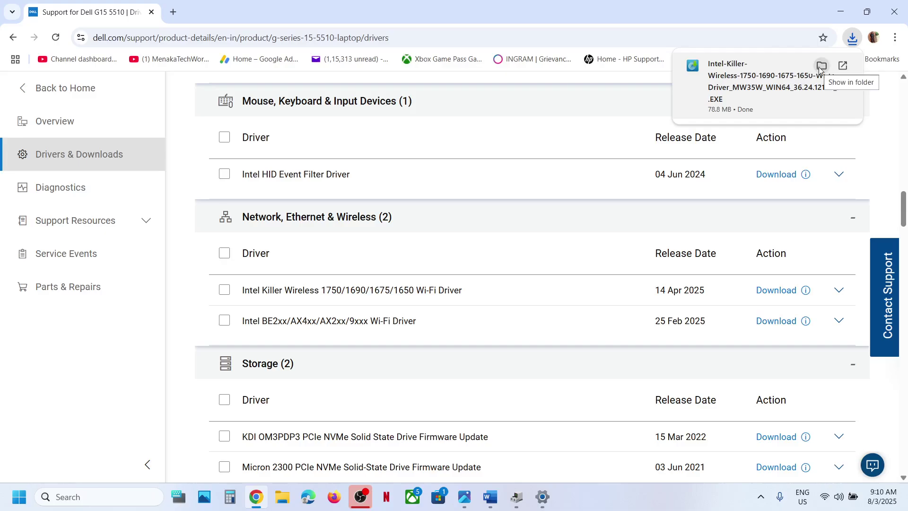
left_click(820, 68)
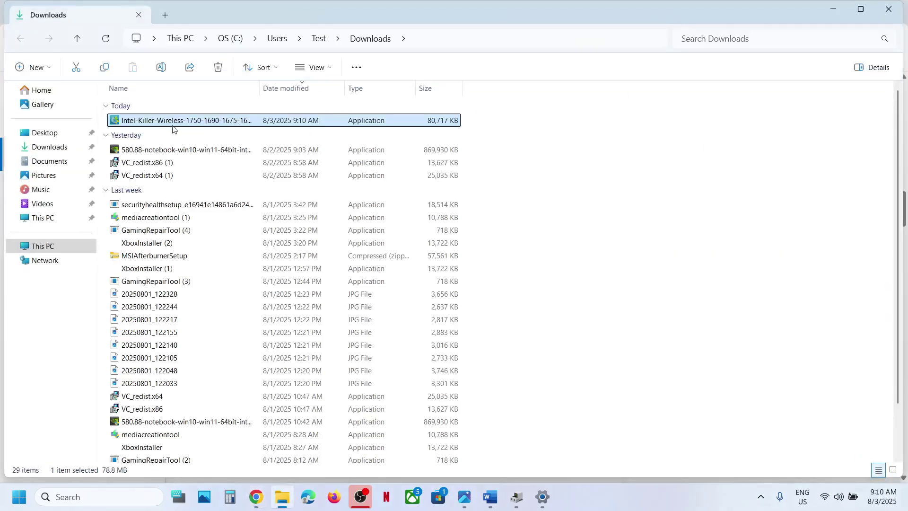
Copy the downloaded Intel Killer Wireless driver installer from Downloads to the ESD-USB (D:) drive
right_click(150, 122)
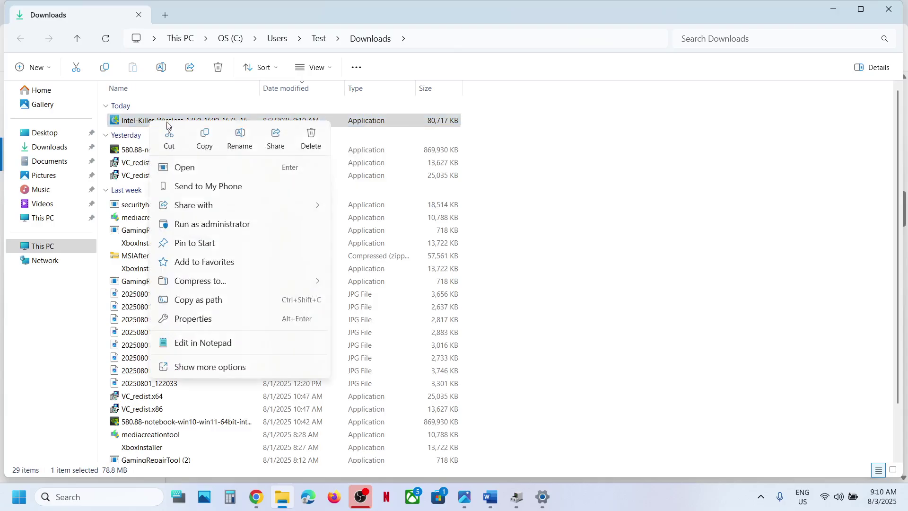
left_click(205, 139)
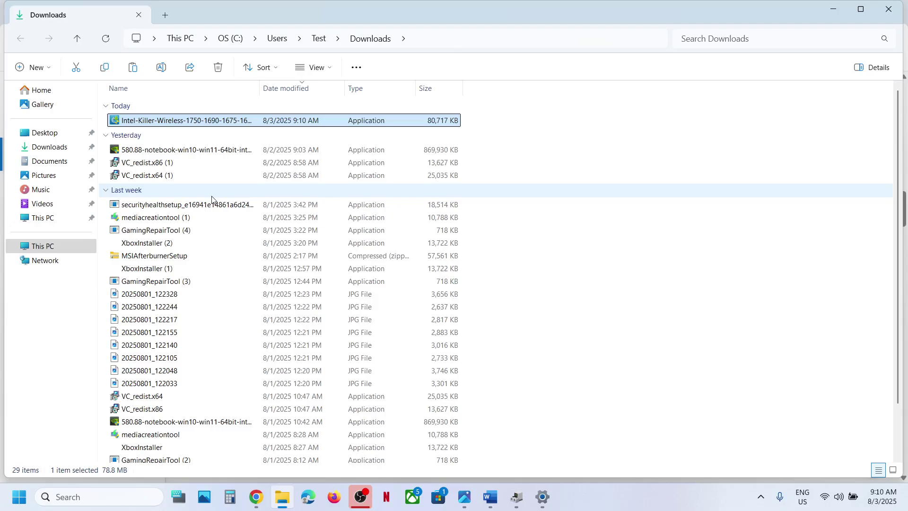
mouse_move(213, 124)
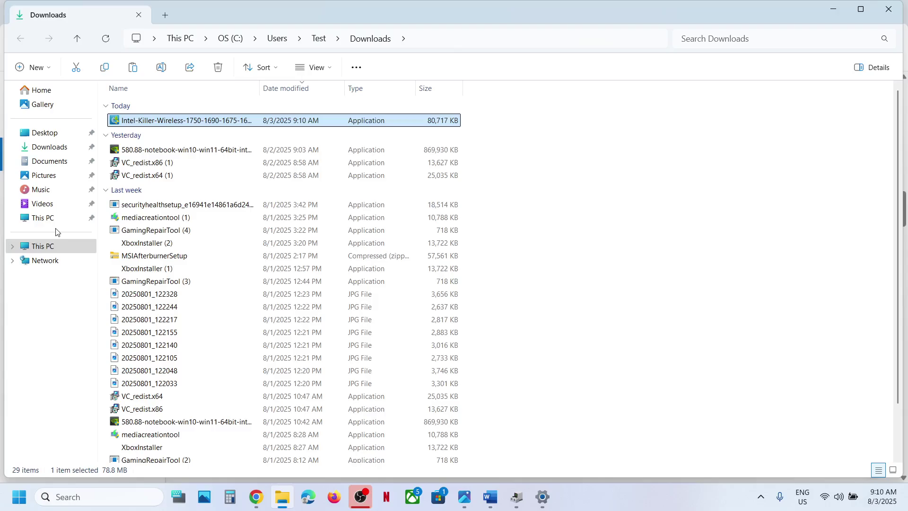
left_click(64, 244)
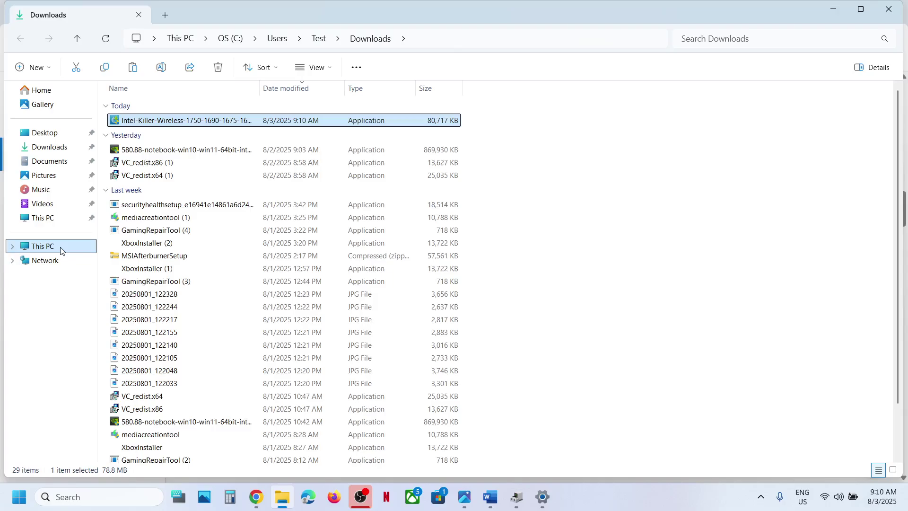
left_click(61, 251)
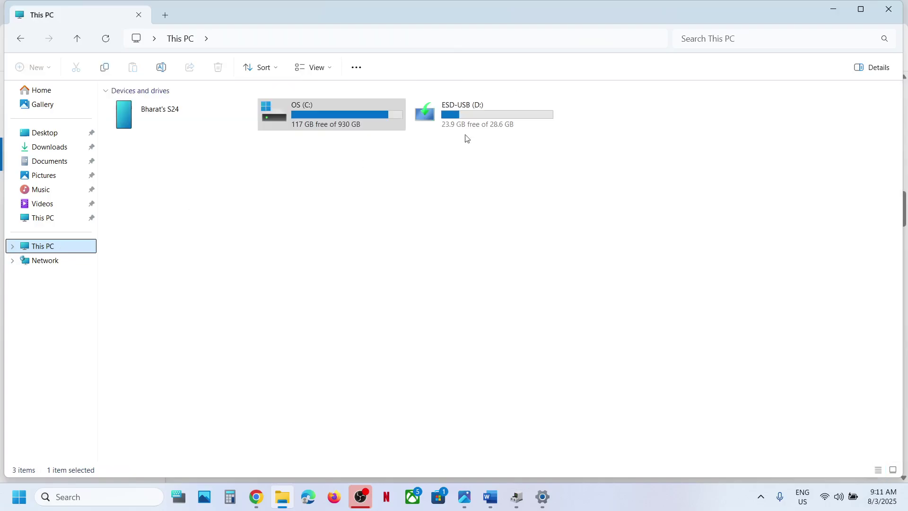
left_click(488, 124)
double_click(488, 124)
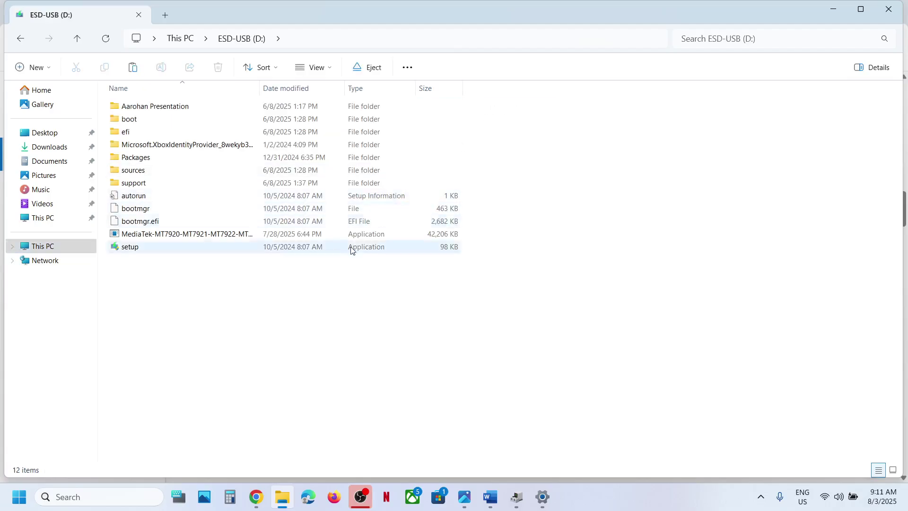
right_click(315, 292)
left_click(337, 308)
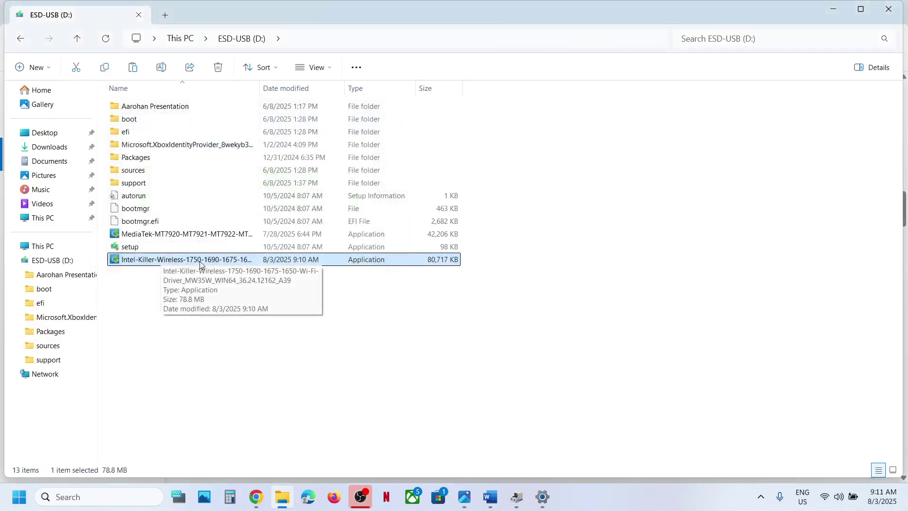
Reopen the ESD-USB (D:) drive from This PC and select the Intel Killer Wireless driver installer on it
left_click(68, 247)
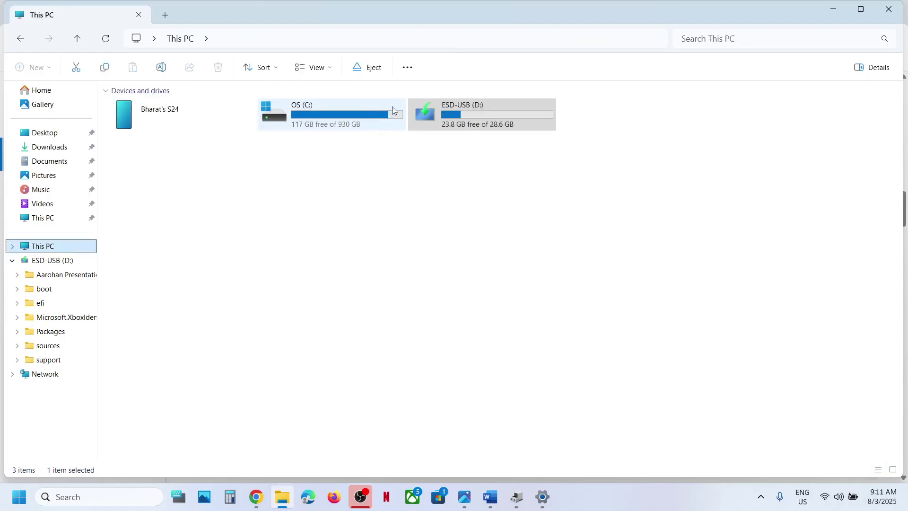
double_click(464, 115)
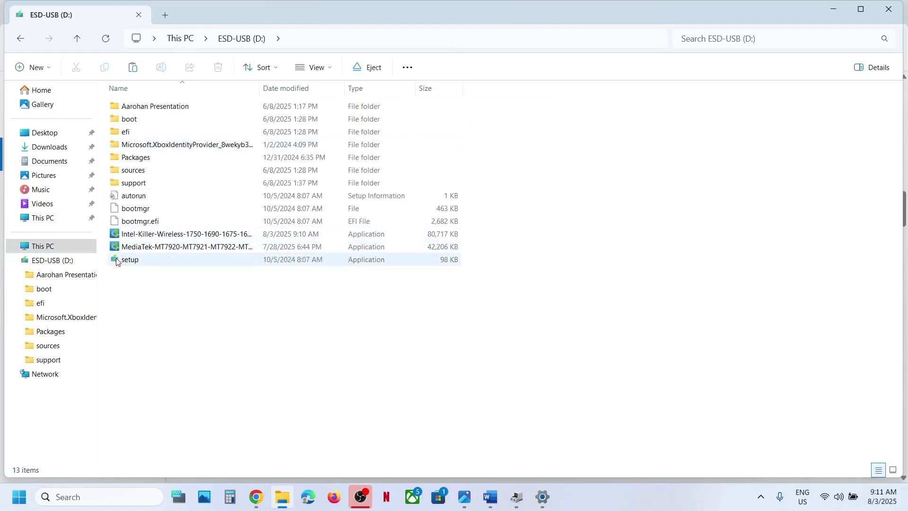
left_click(151, 238)
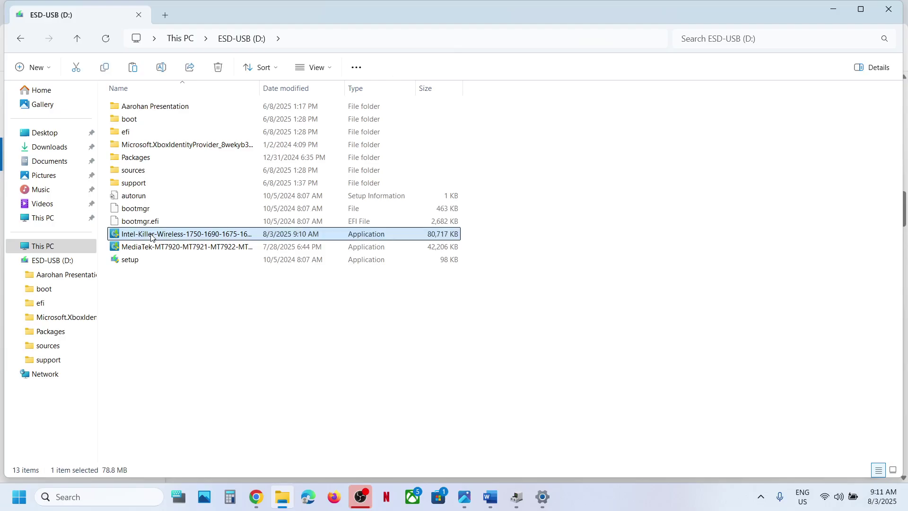
left_click(54, 246)
right_click(462, 124)
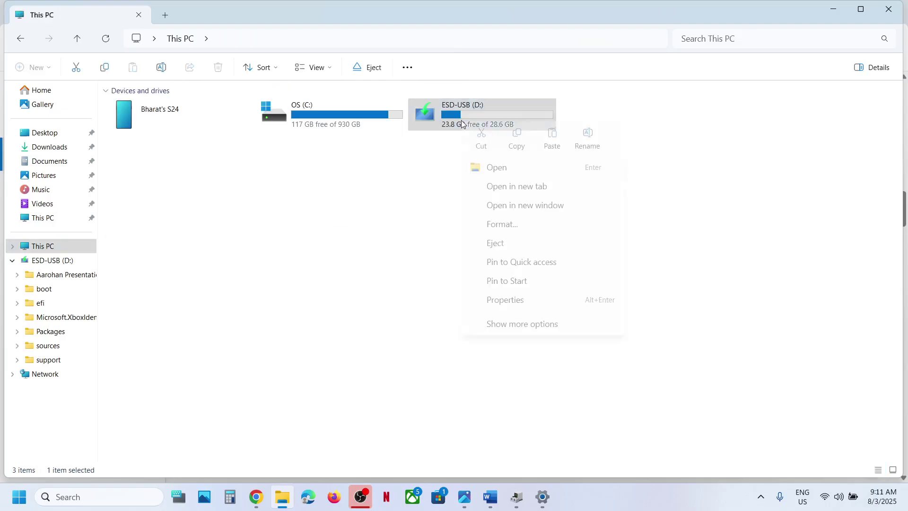
left_click(440, 194)
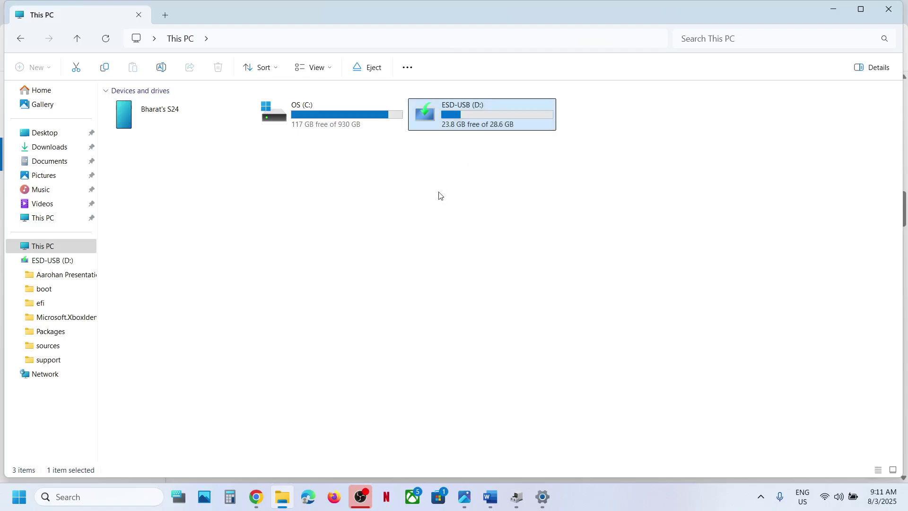
double_click(484, 117)
left_click(142, 237)
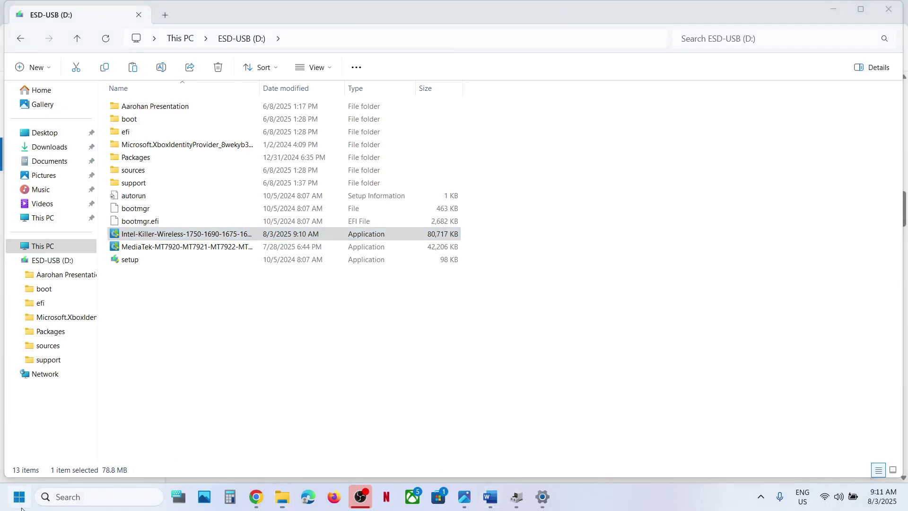
Show the computer's power options with the Restart choice and dismiss them
key("super")
left_click(345, 455)
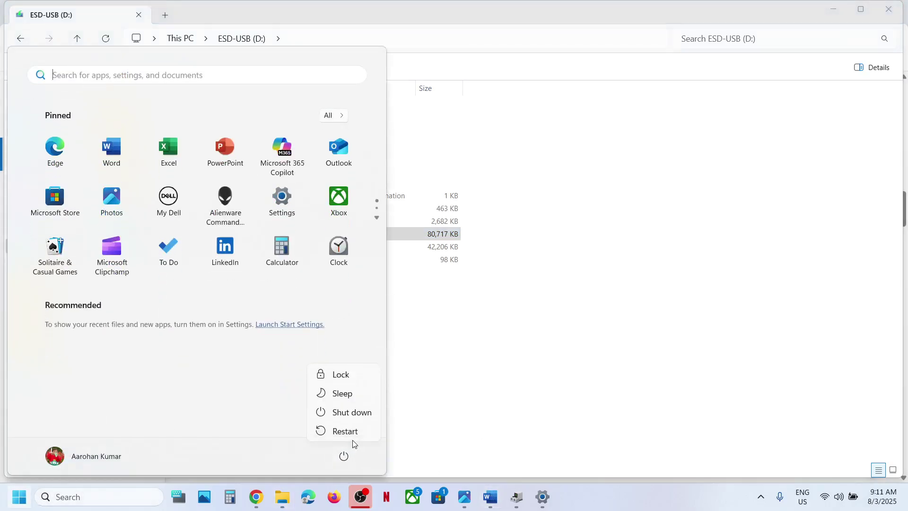
left_click(546, 366)
Switch to the Wireless Card Troubleshooting document in Word and highlight the Step 8 text on resetting the PC
left_click(490, 497)
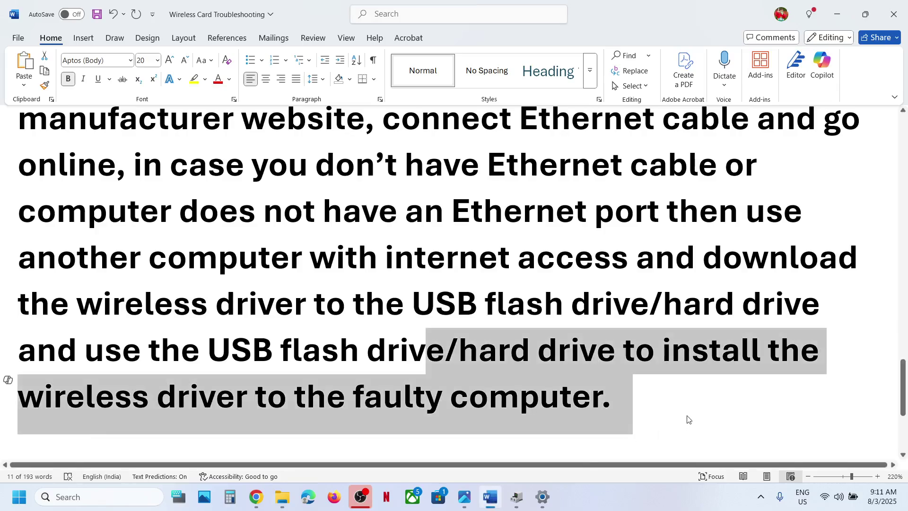
scroll(449, 371, "down", 5)
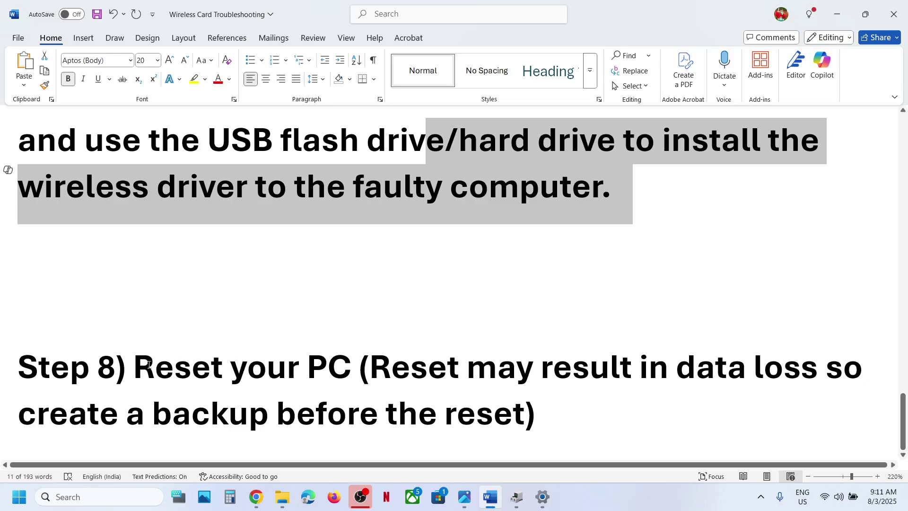
left_click_drag(134, 366, 536, 409)
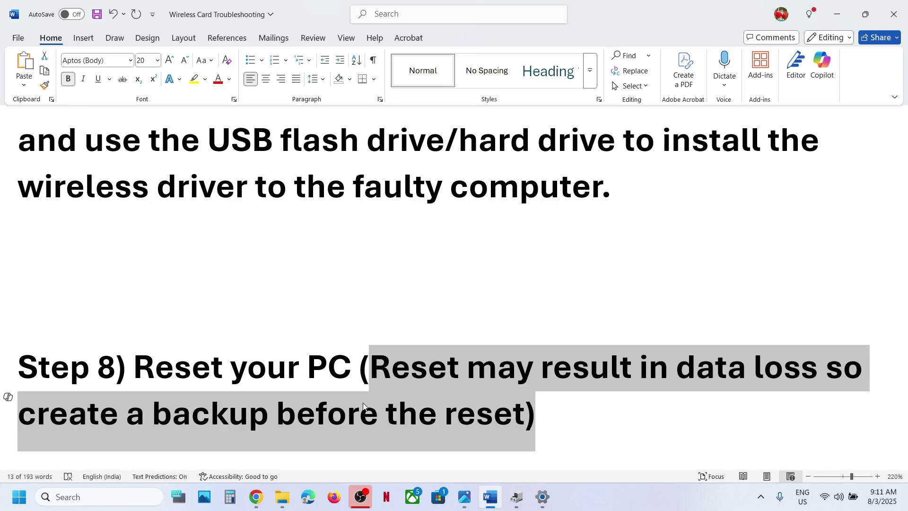
Switch to Settings, open Recovery from the Windows Update advanced options, and start Reset this PC with Keep my files
key("alt+Tab")
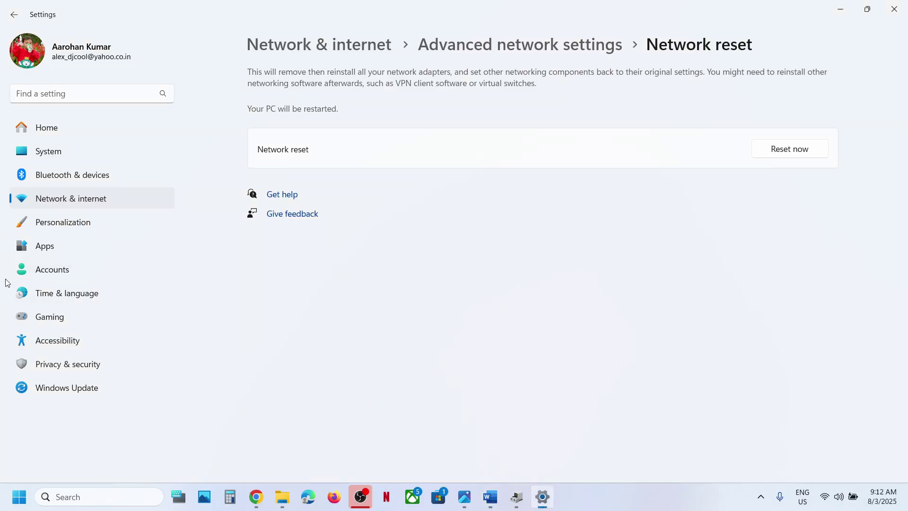
left_click(78, 387)
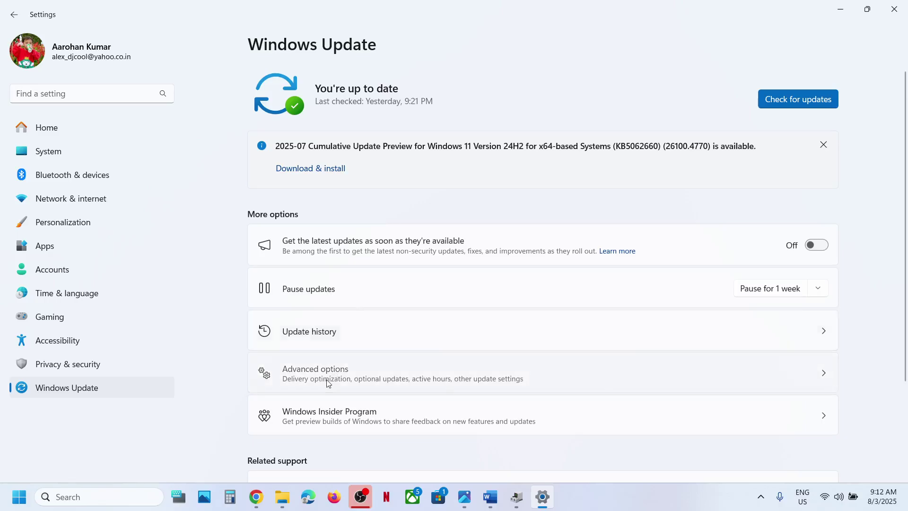
left_click(330, 381)
scroll(328, 383, "down", 2)
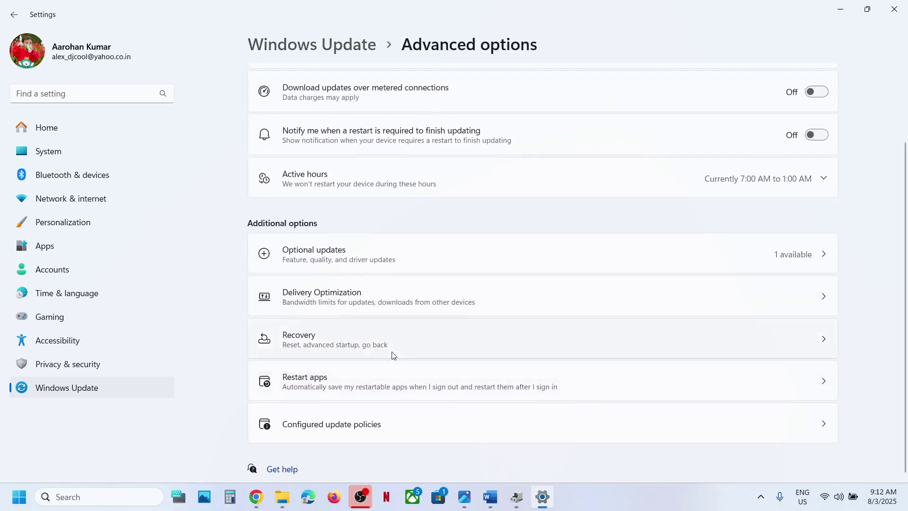
left_click(350, 347)
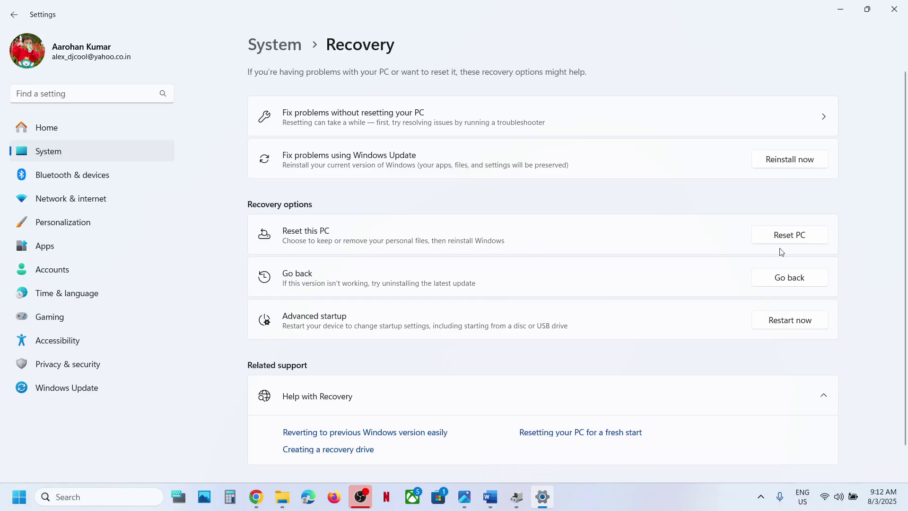
left_click(799, 238)
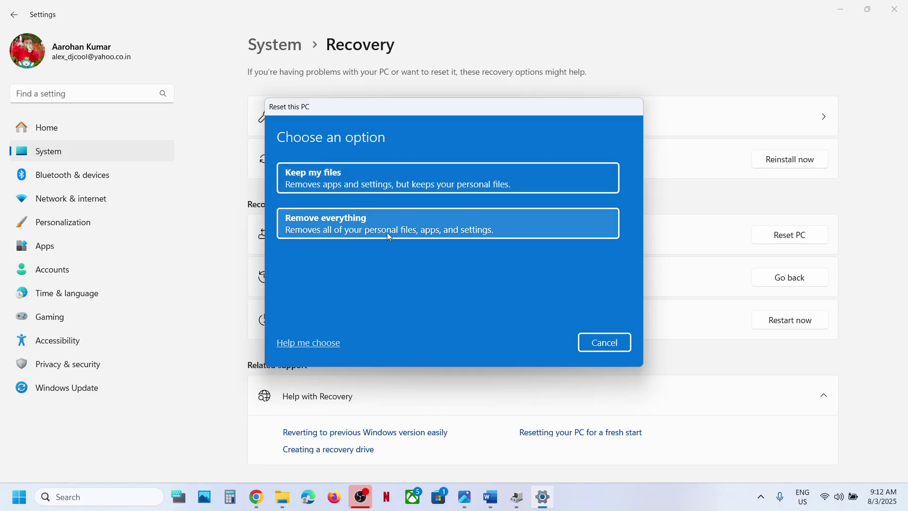
left_click(398, 183)
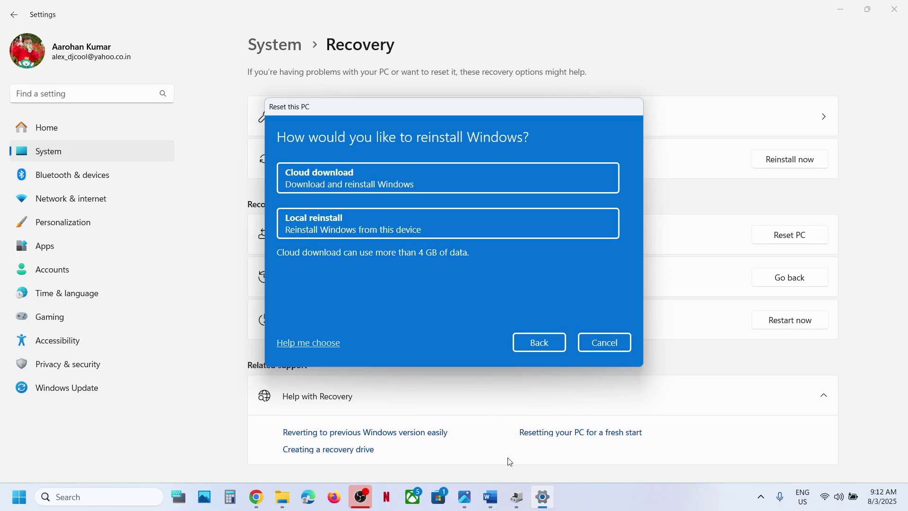
Switch to the MediaTek Wi-Fi 7 MT7927 network adapter picture in Photos
left_click(464, 505)
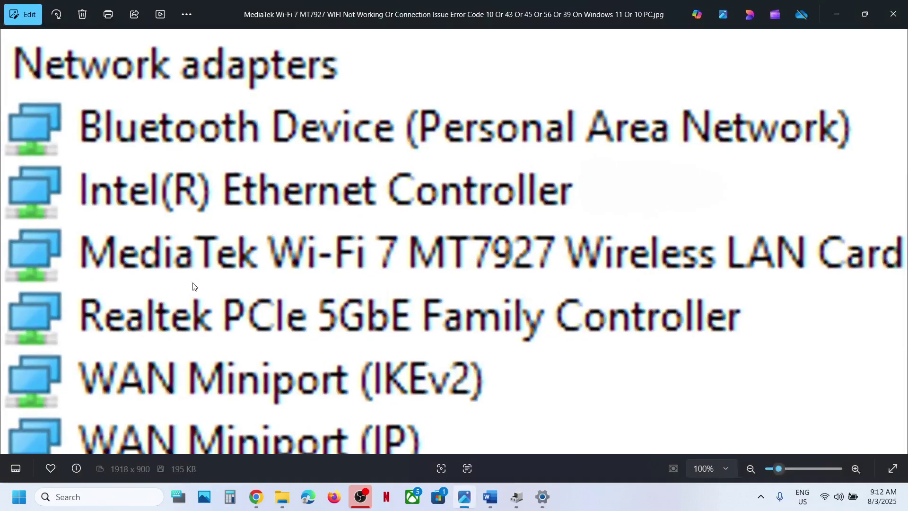